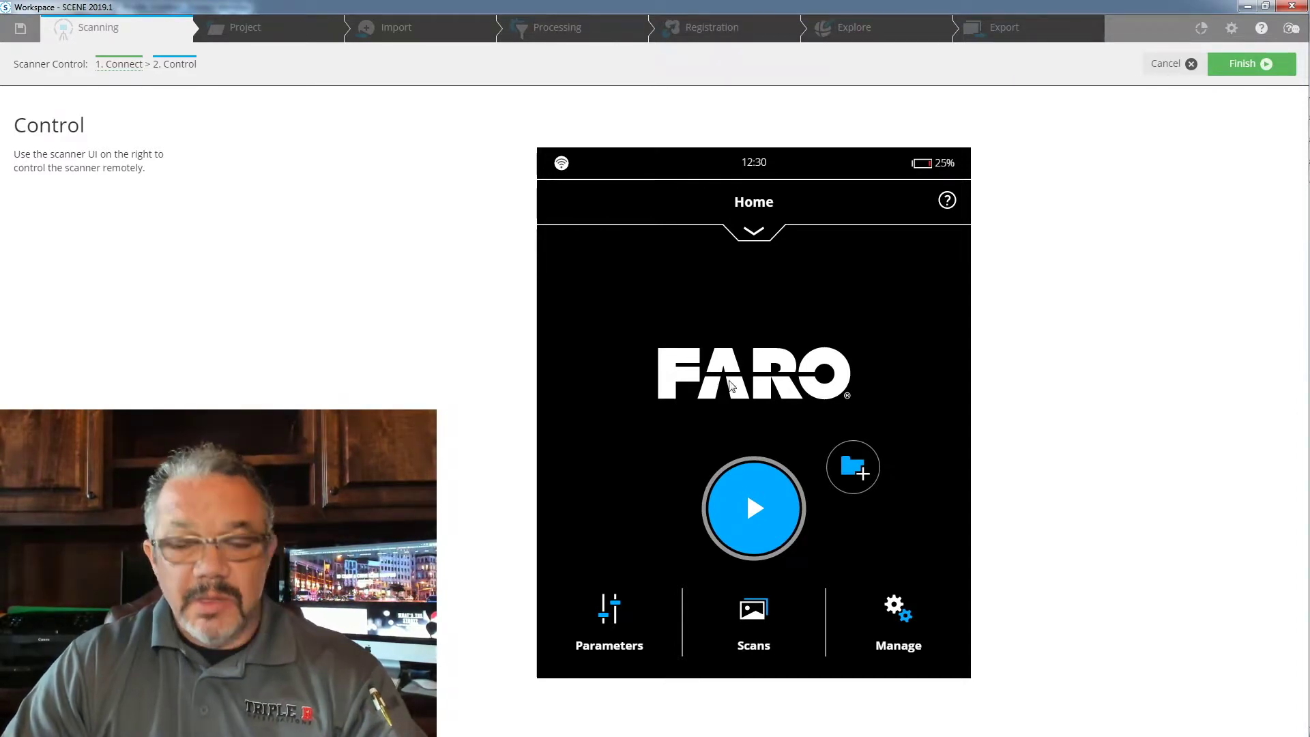
Format the scanner's SD card via Manage > Service > SD Card, leaving 0.00 MB used and 30830.34 MB free.
click(898, 620)
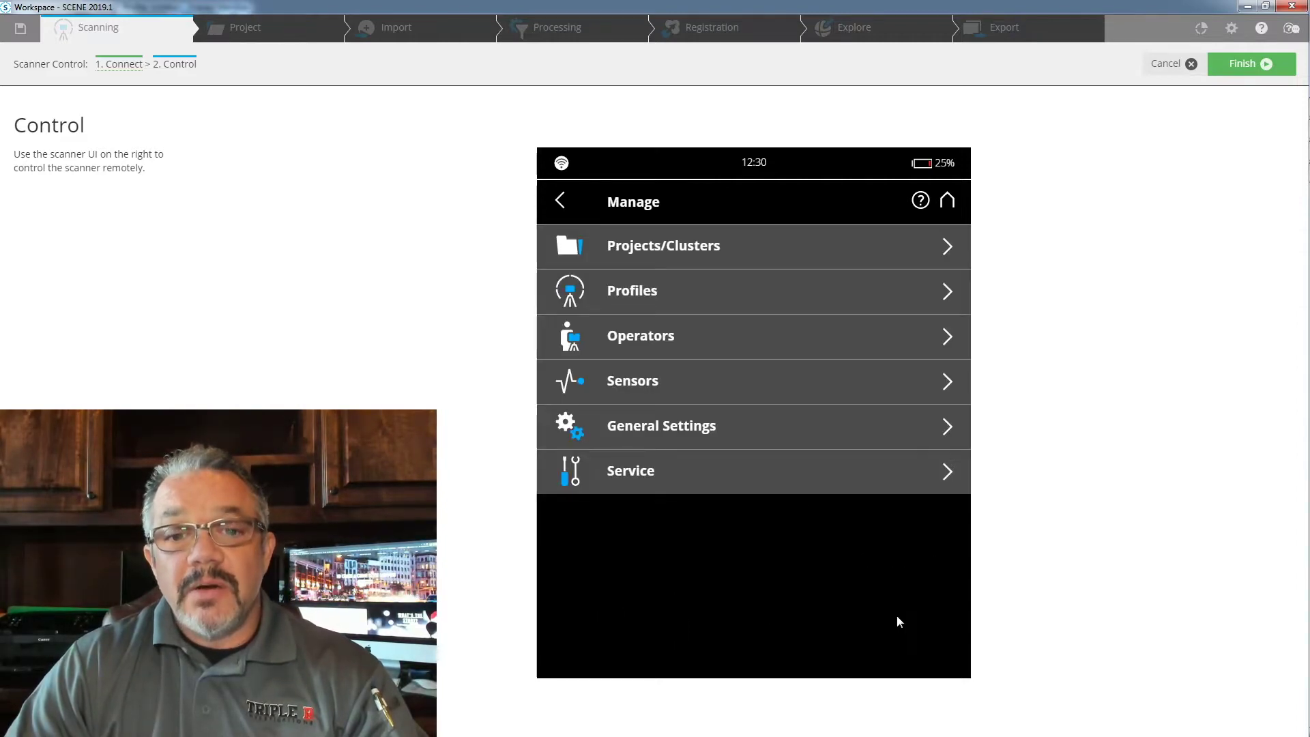
click(560, 201)
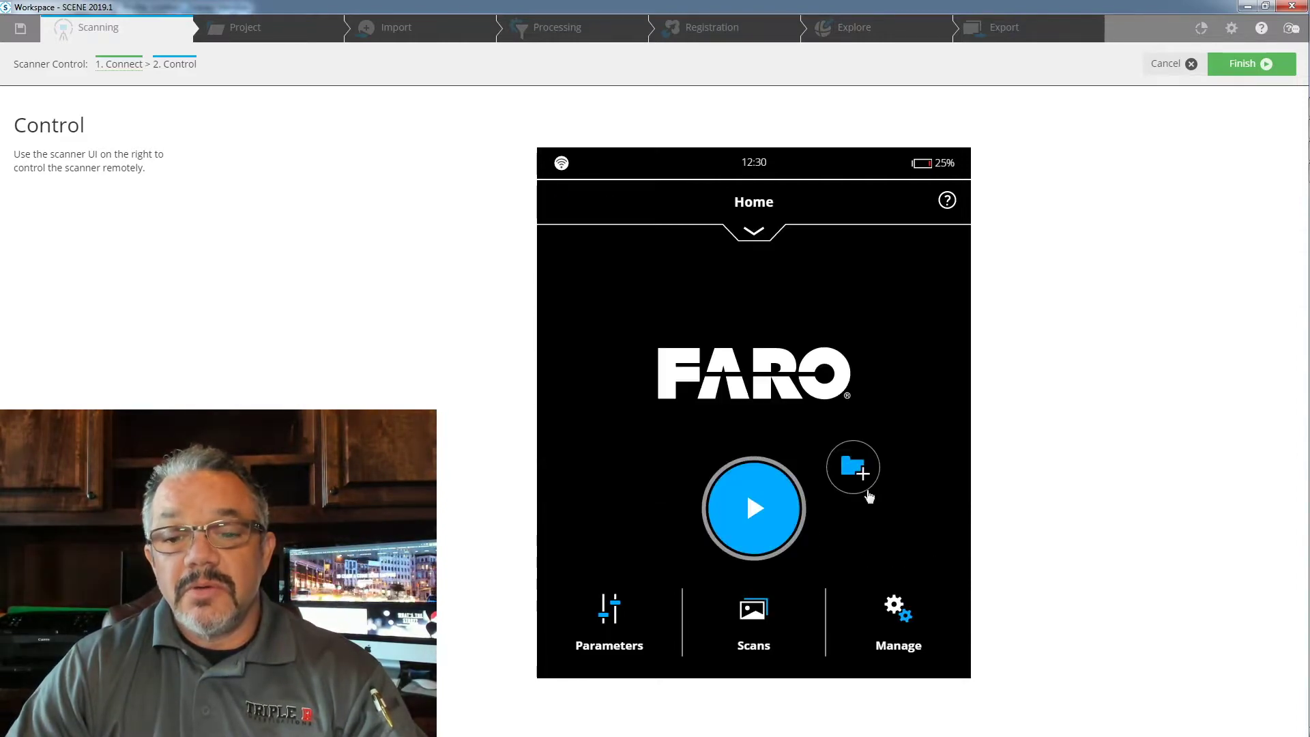
click(912, 634)
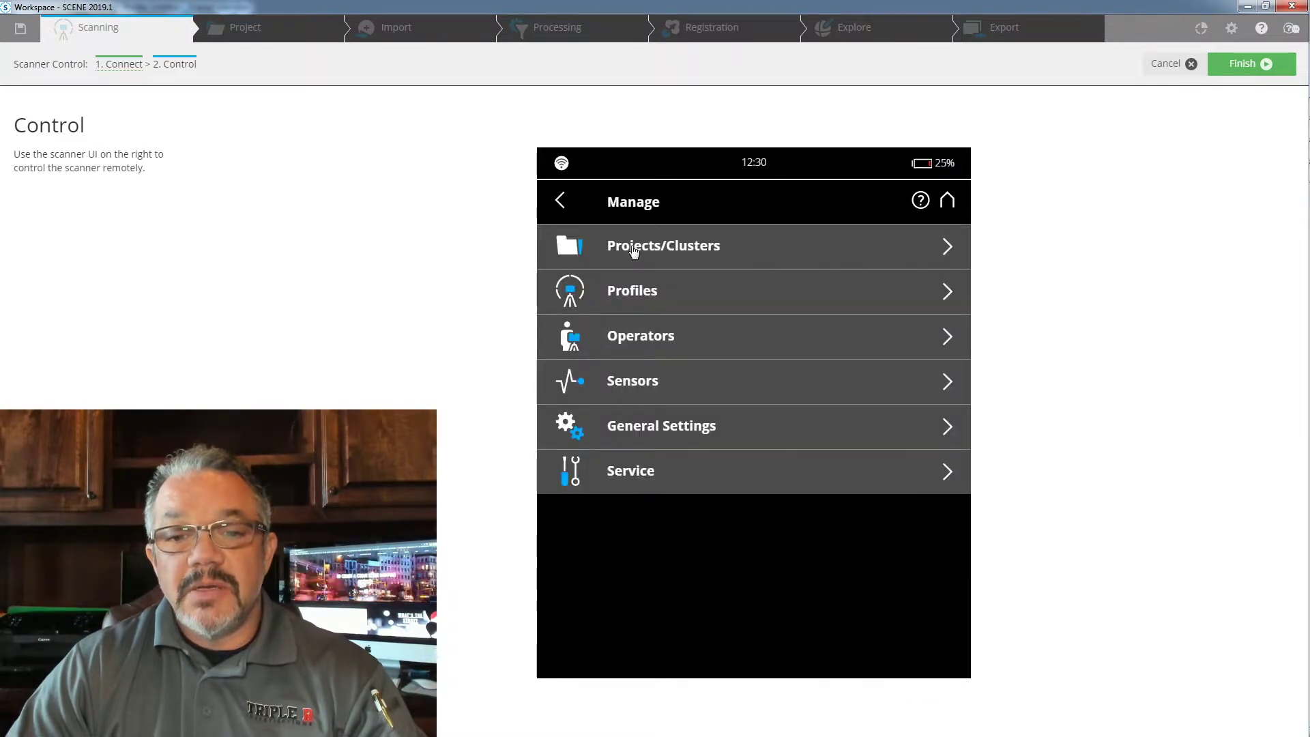
click(629, 476)
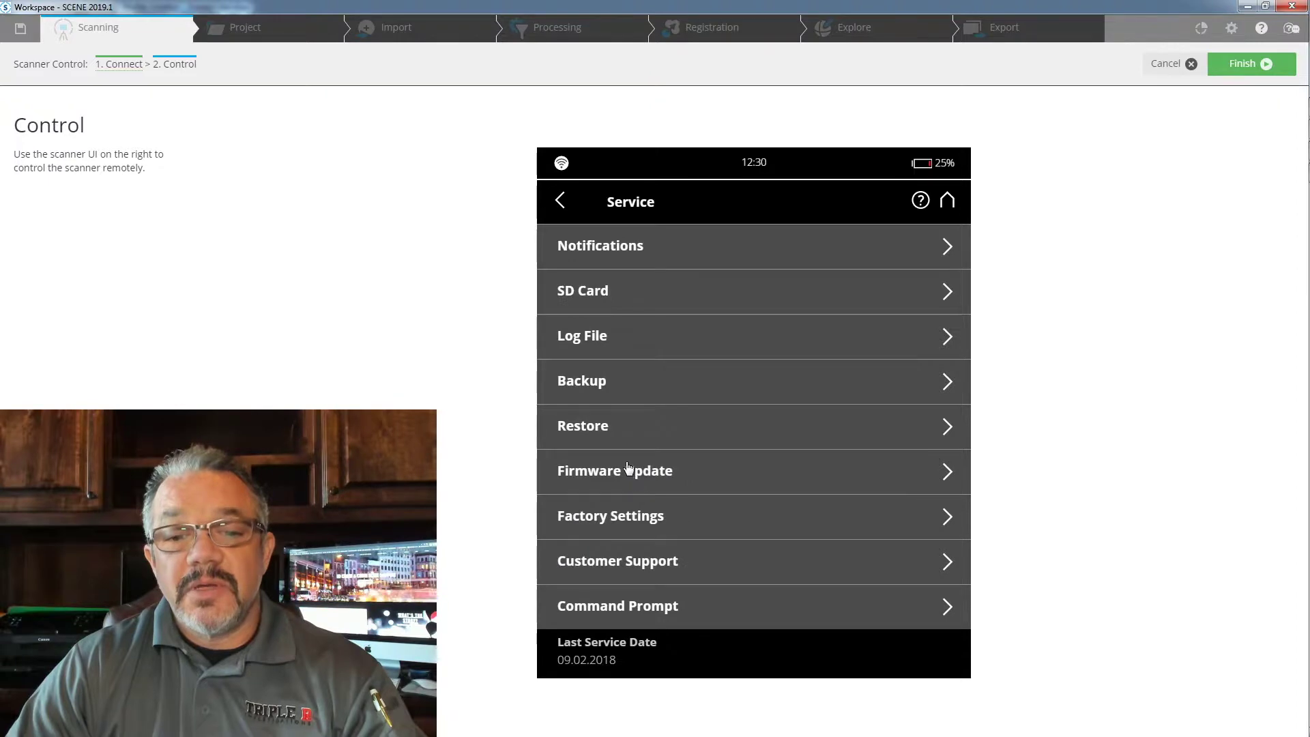
click(613, 295)
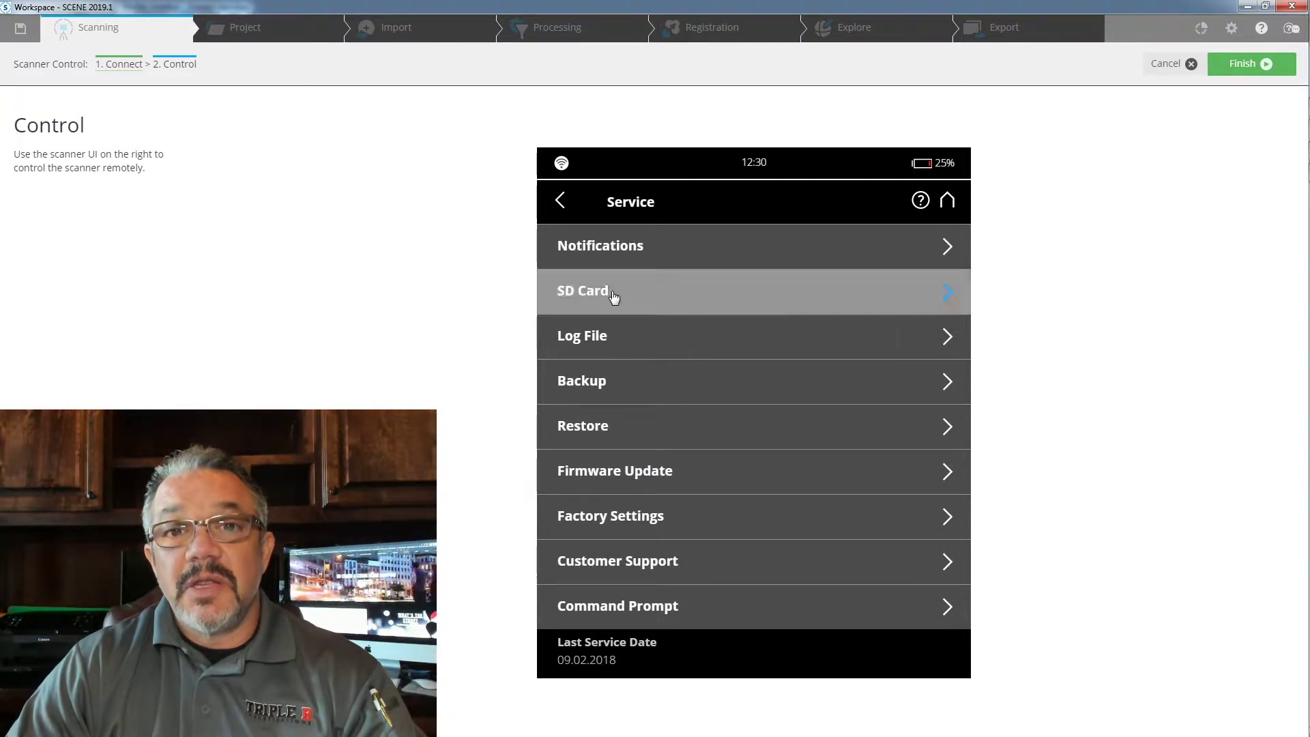
click(754, 646)
click(631, 355)
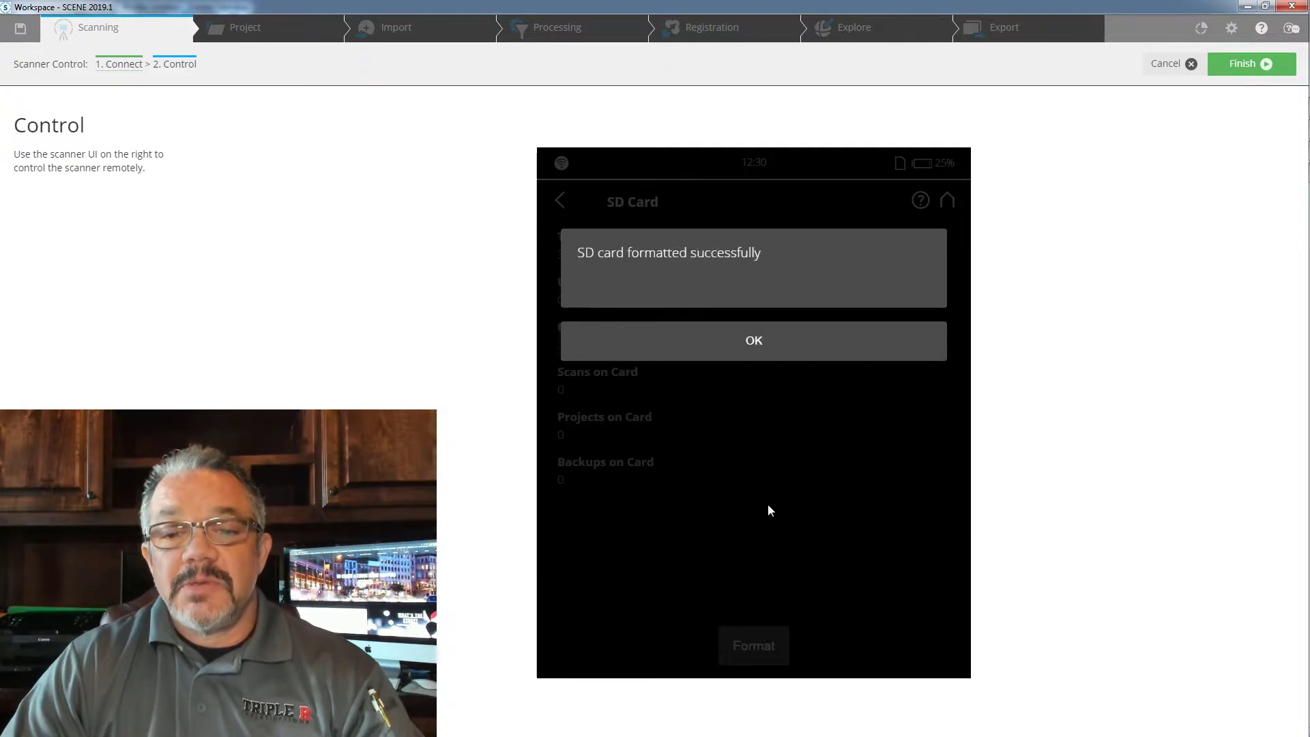
click(754, 342)
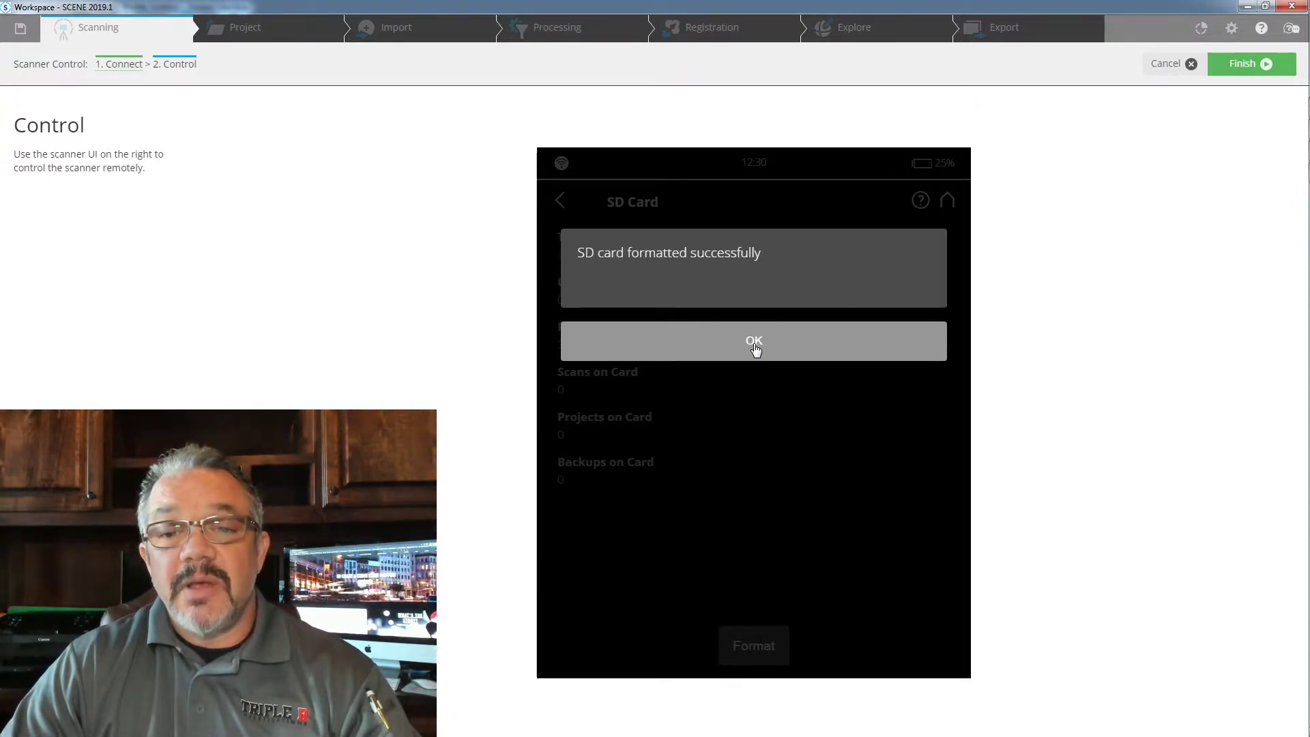
click(755, 348)
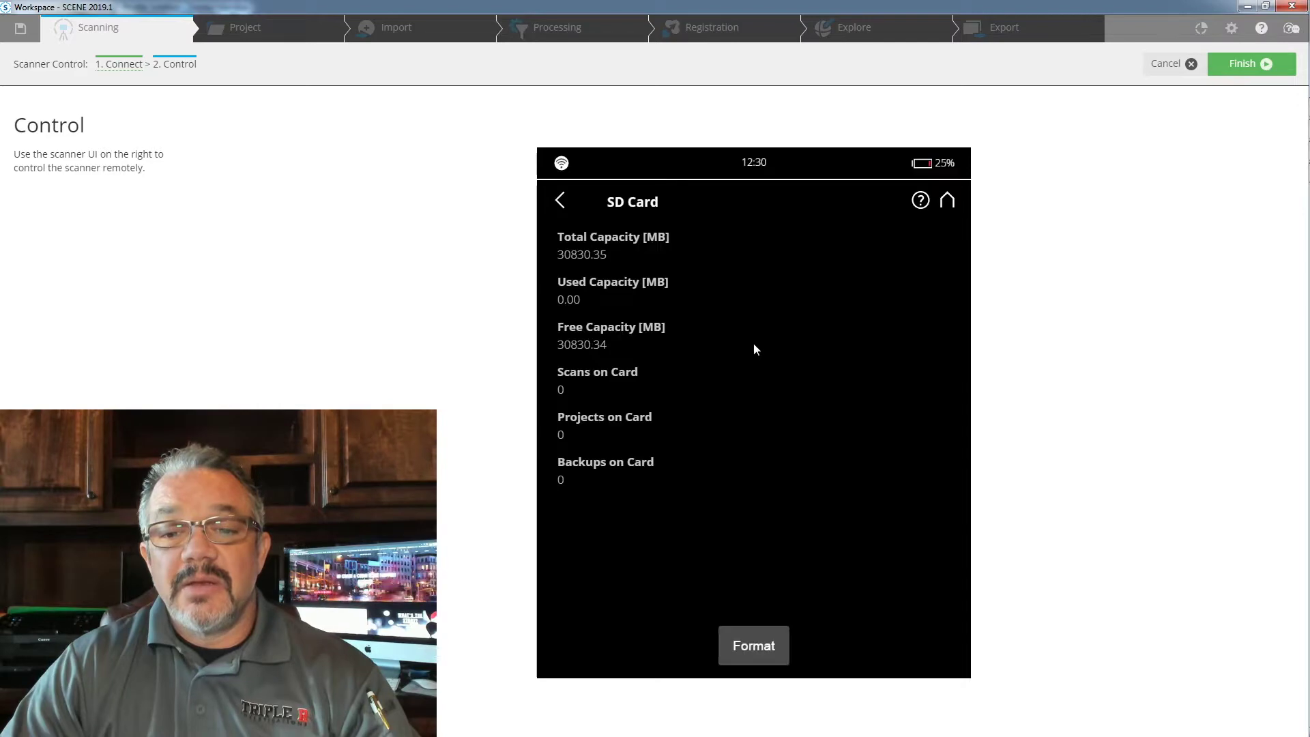
Open the Inclinometer page under Manage > Sensors to confirm it is enabled and level.
click(558, 202)
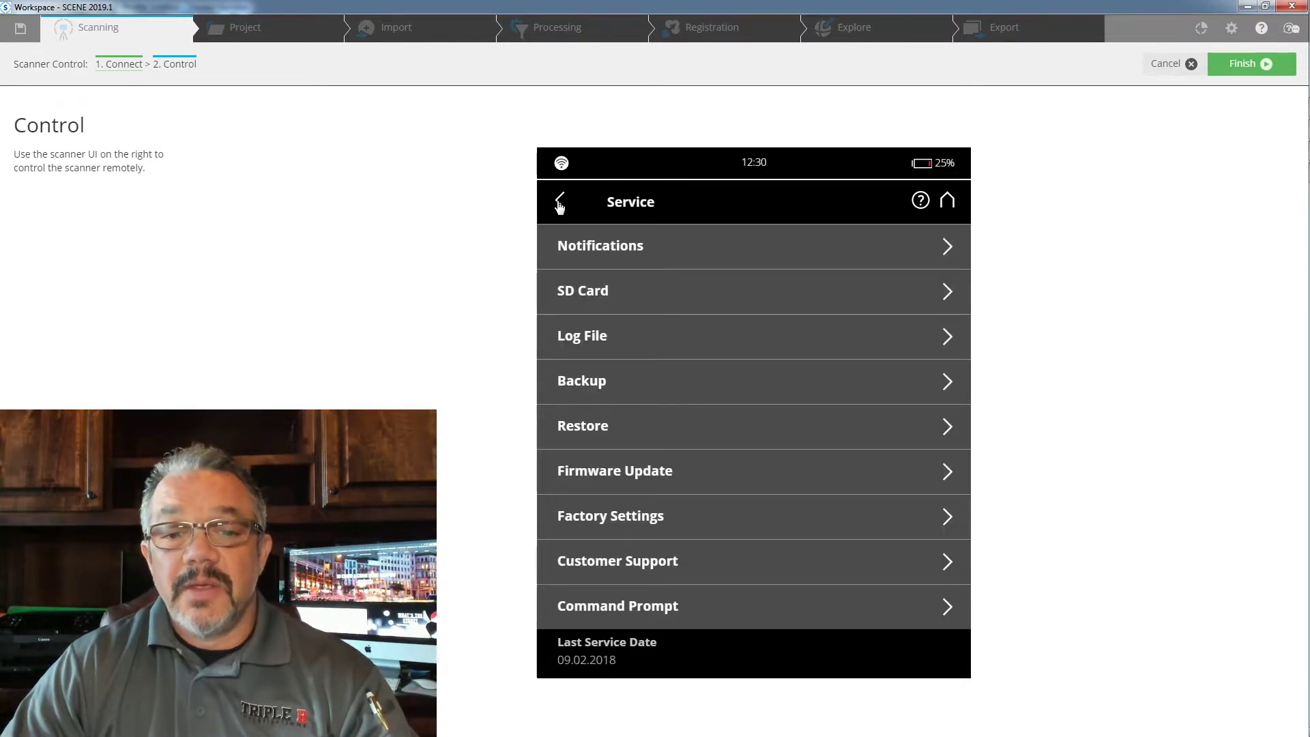
click(560, 202)
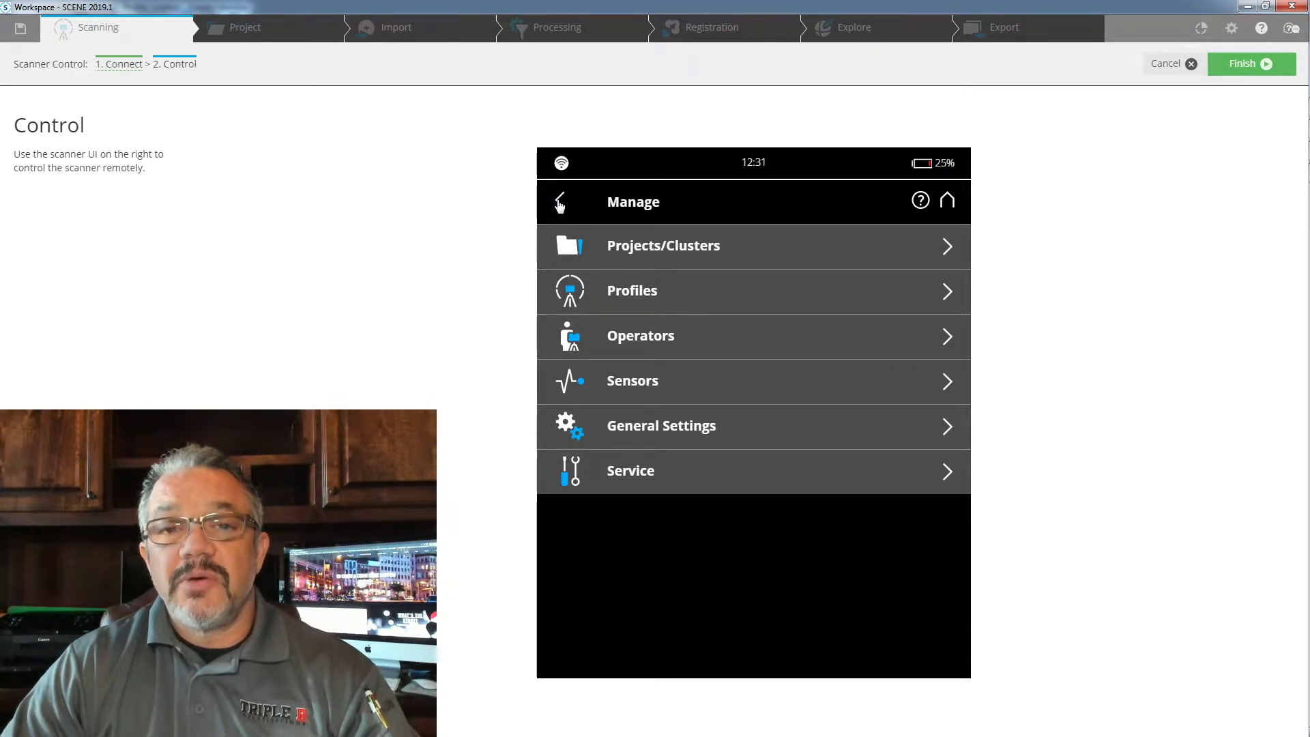
click(631, 202)
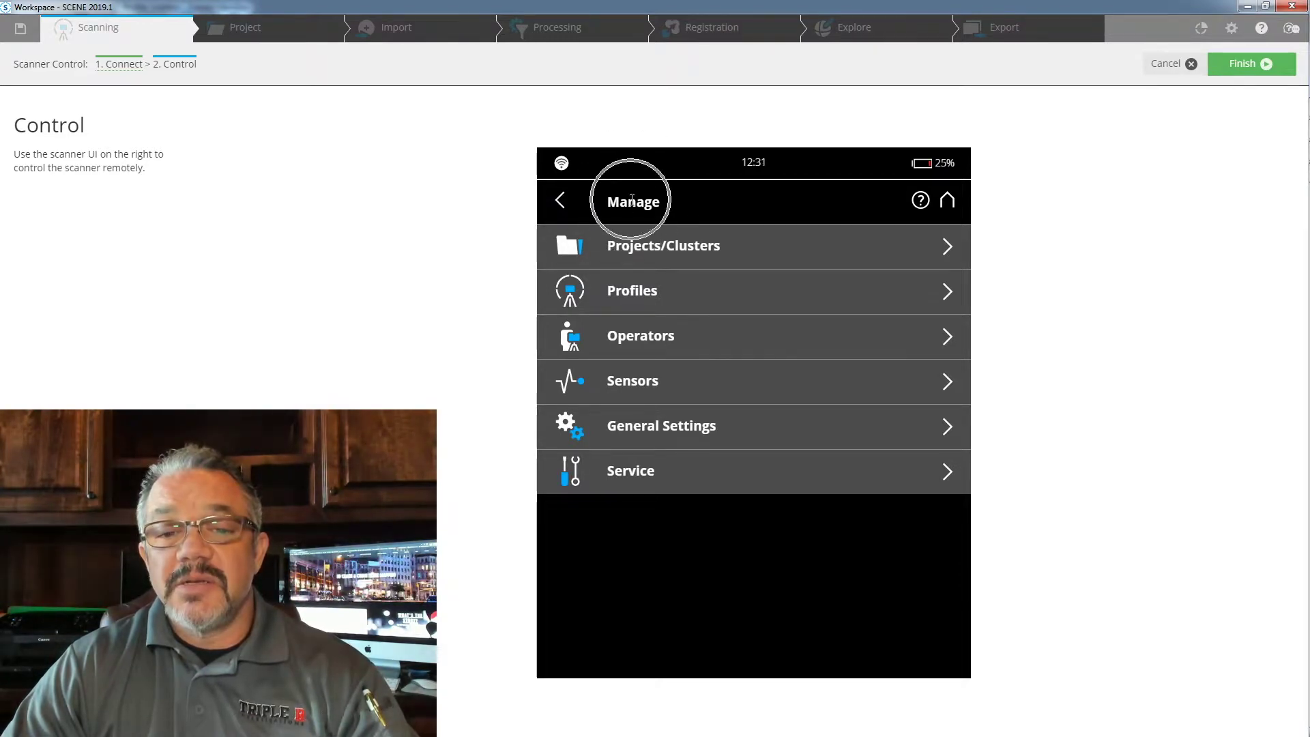
click(656, 385)
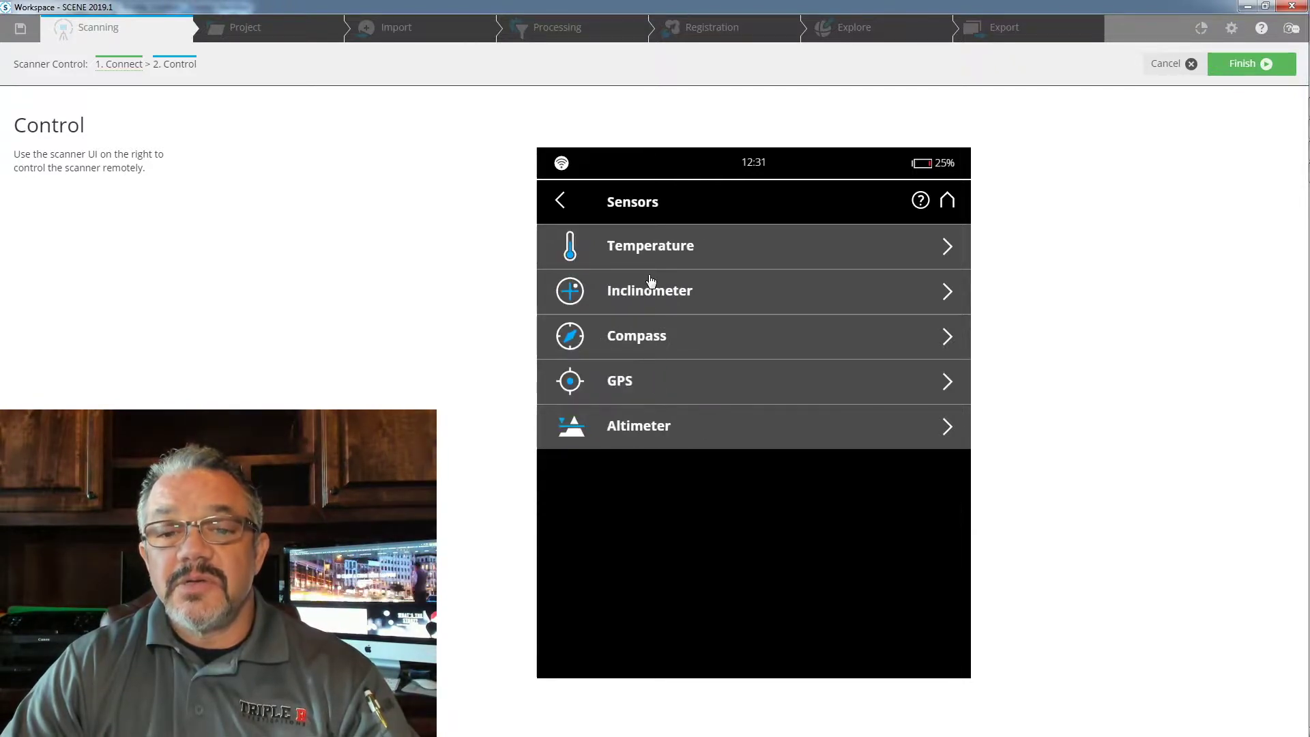
click(647, 295)
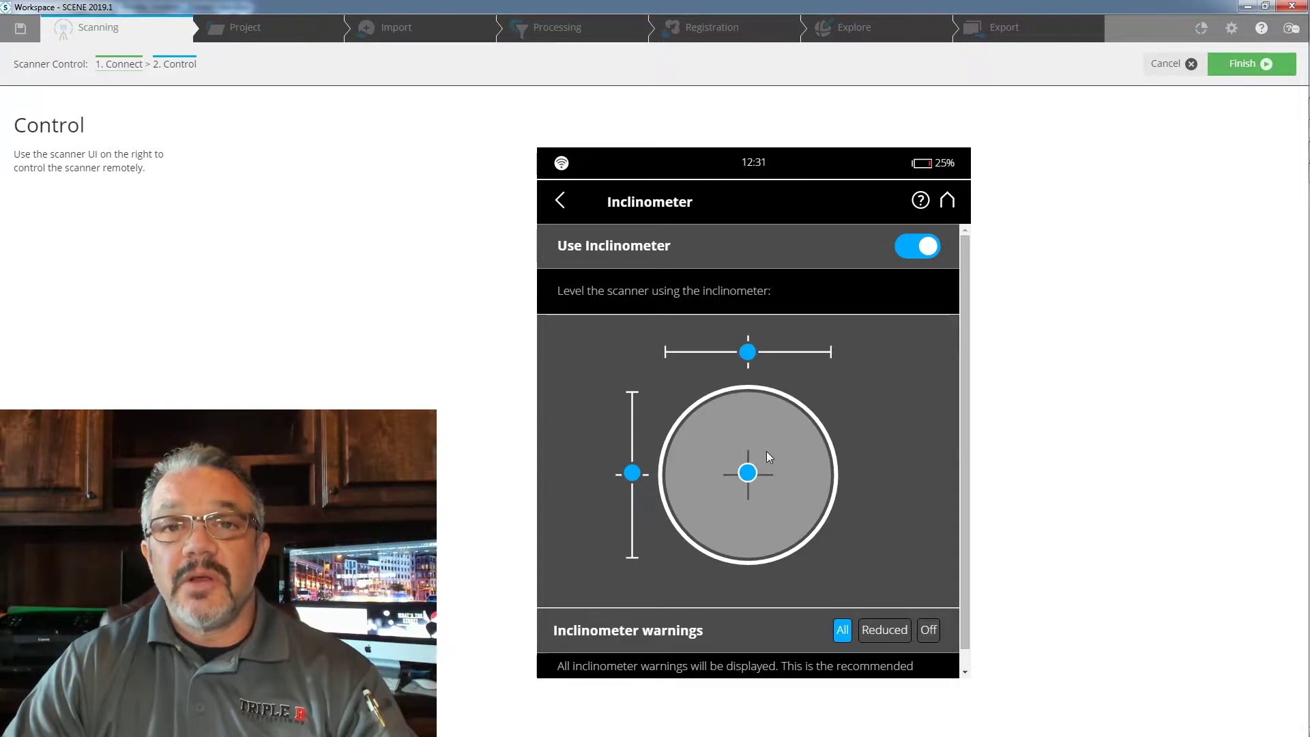
Update the scanner's compass from the Compass page, reading a -130° heading at 0.335 G.
click(560, 203)
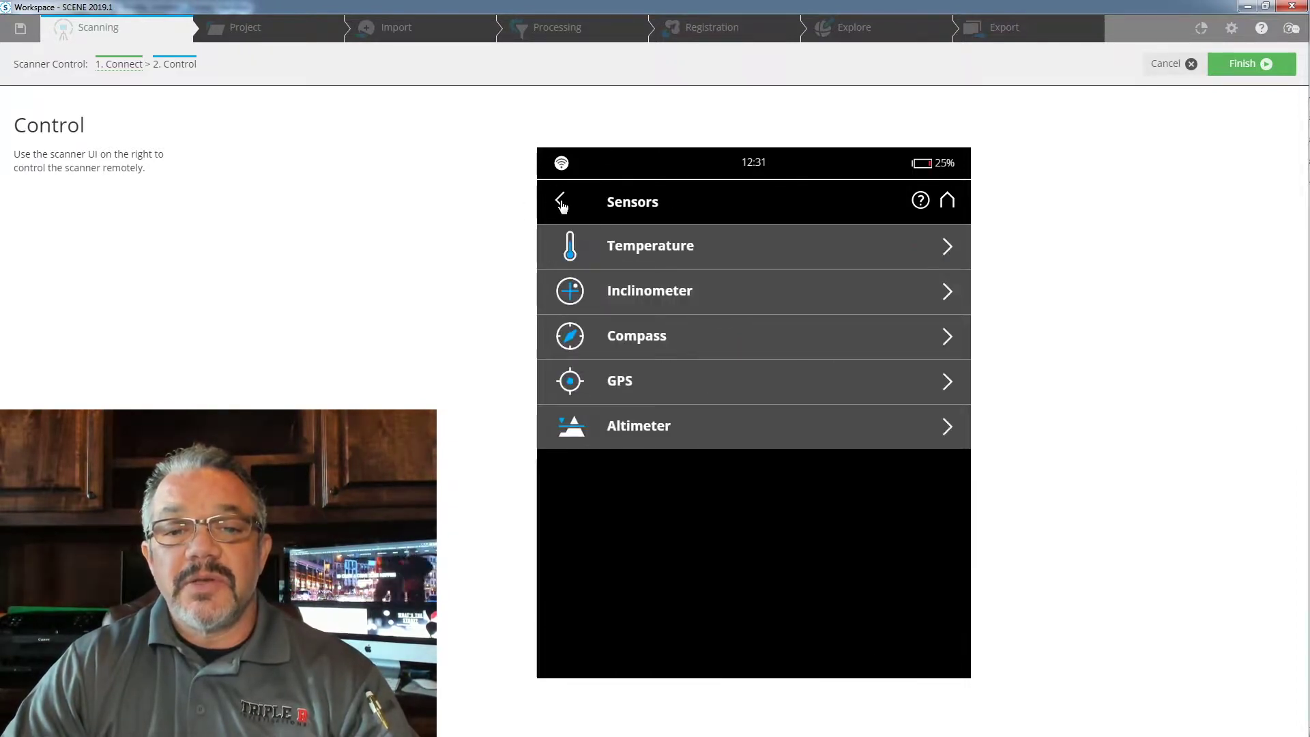
click(642, 348)
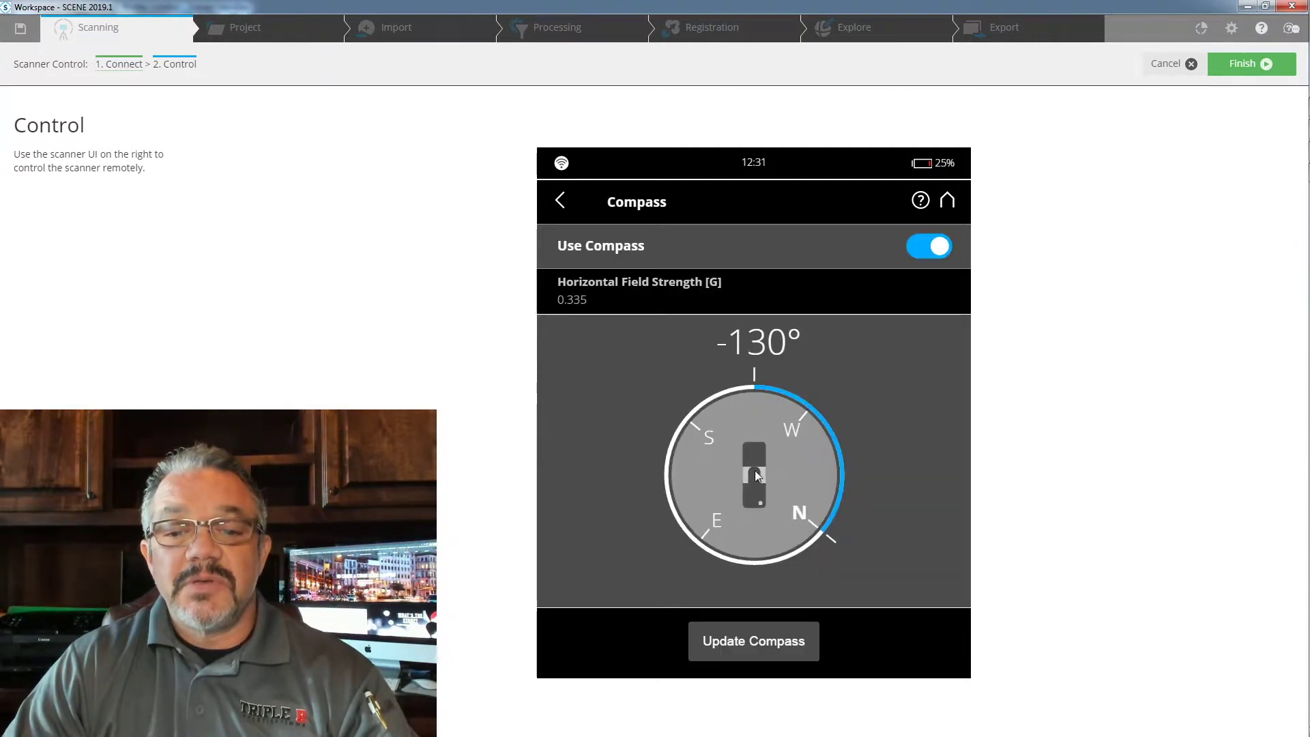
click(744, 652)
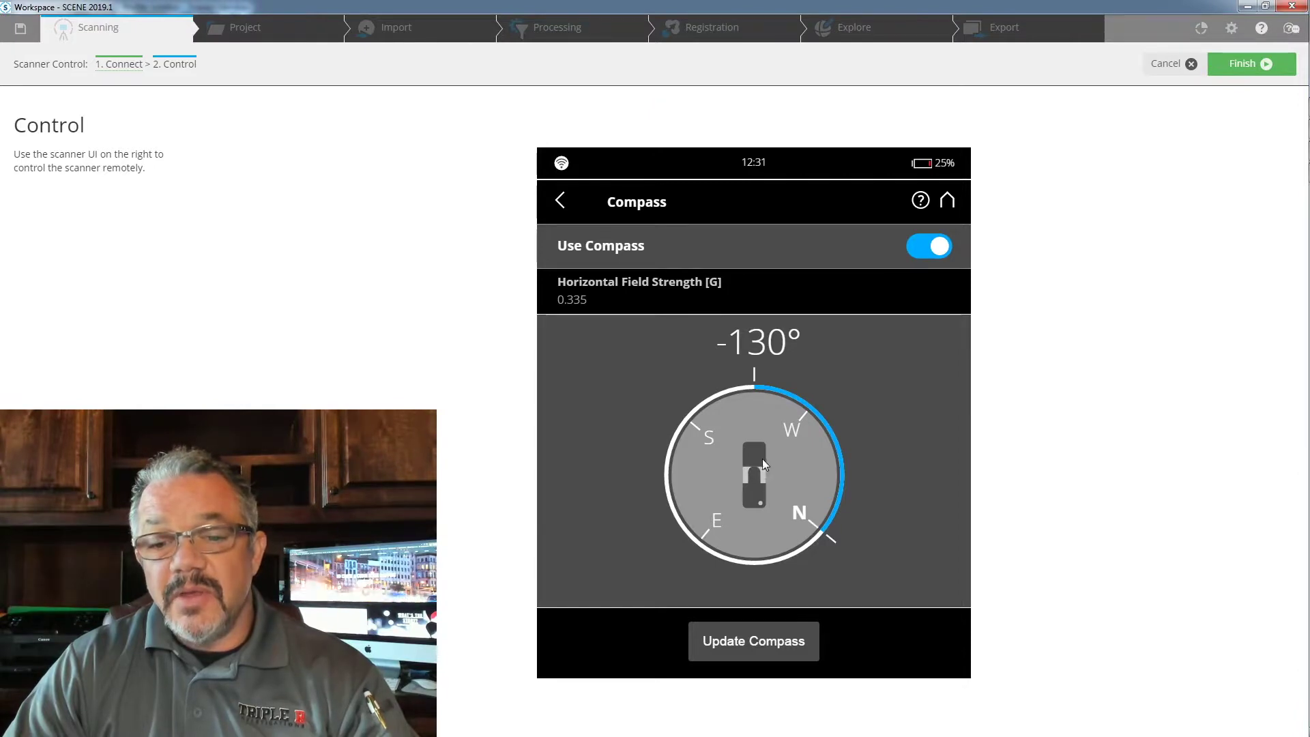
click(755, 502)
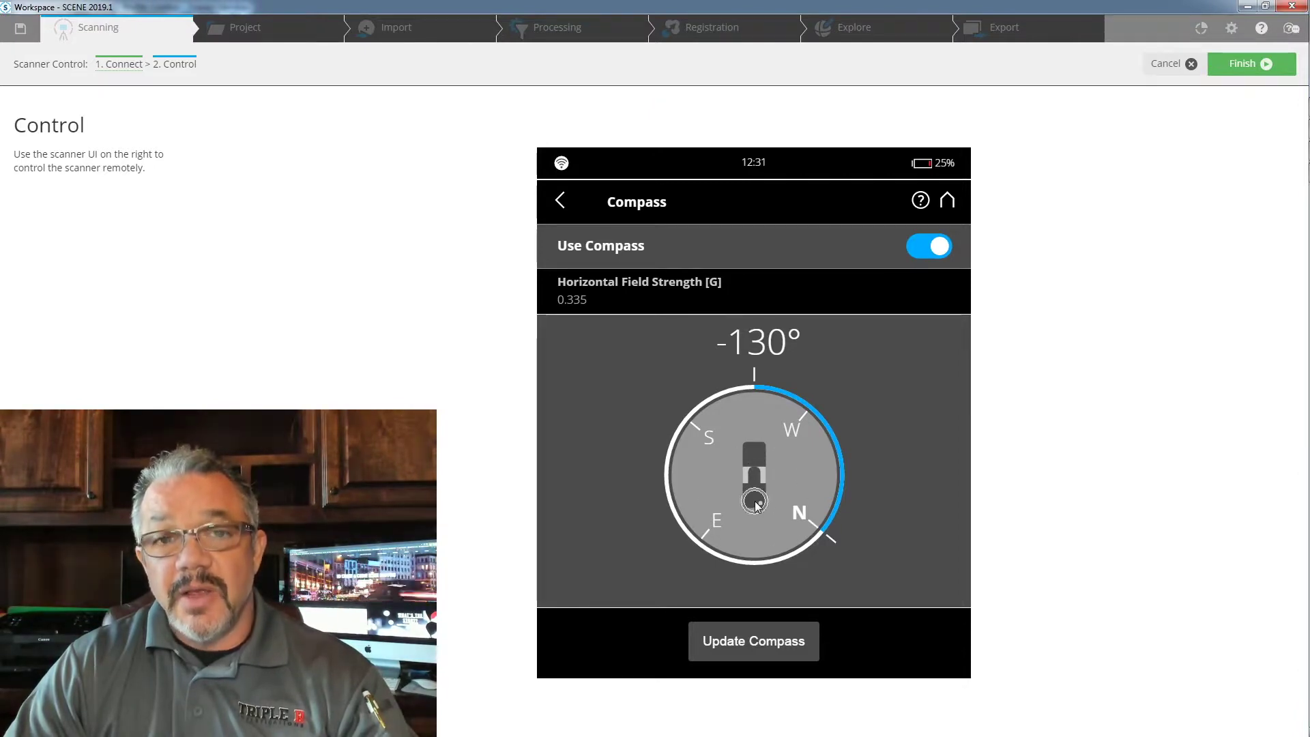
click(752, 472)
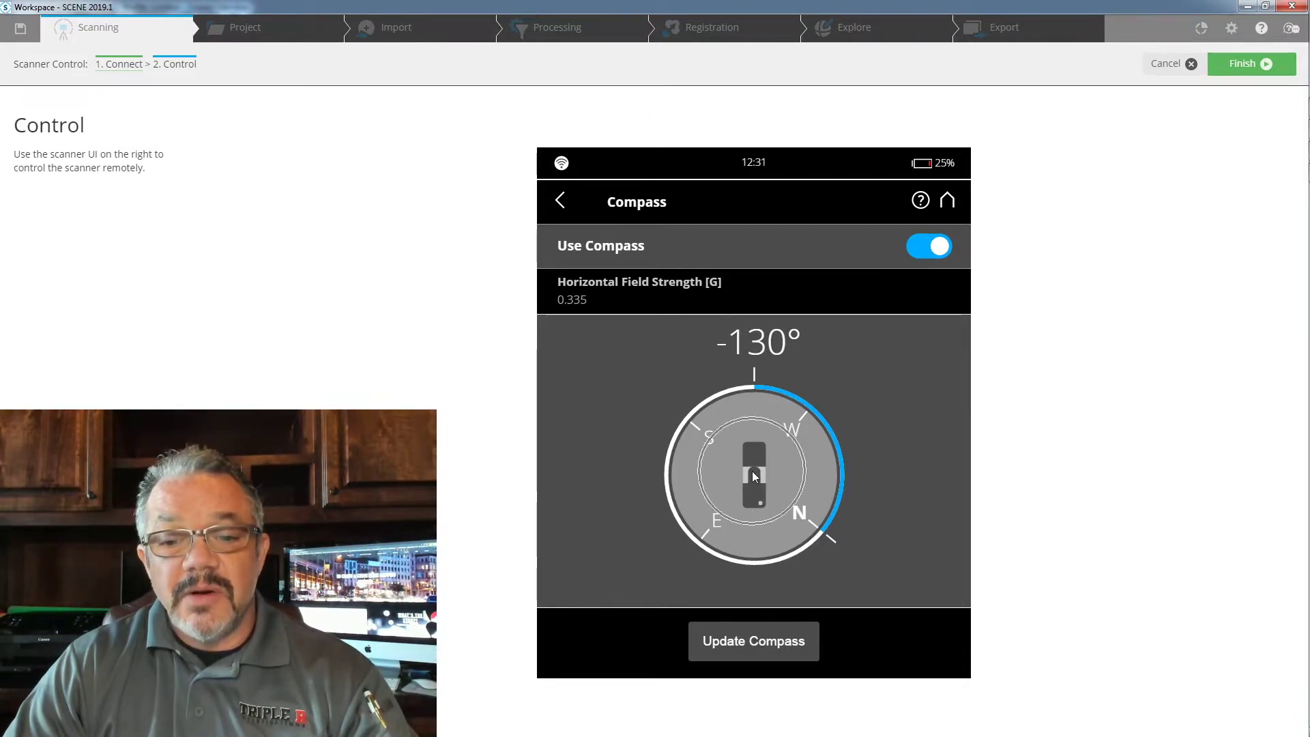
click(759, 503)
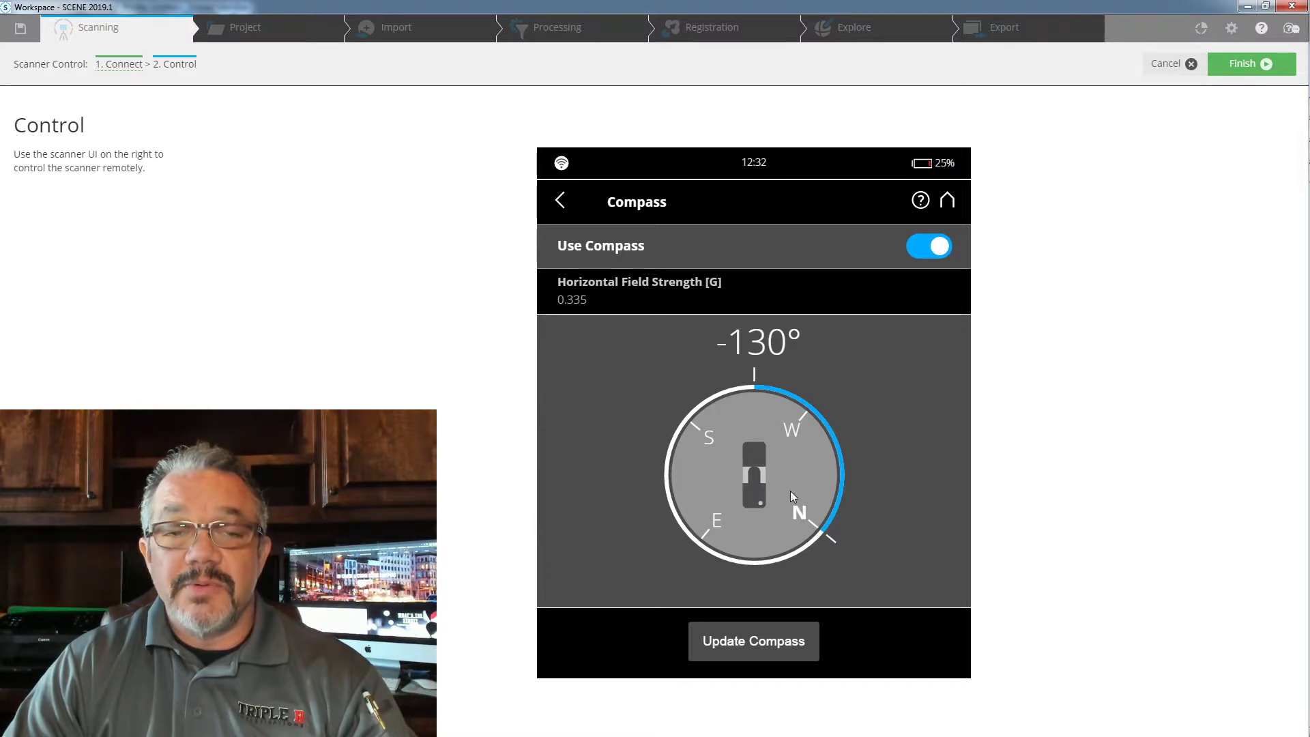
Return to the scanner home screen and open the Projects/Clusters list under Manage.
click(560, 202)
click(560, 203)
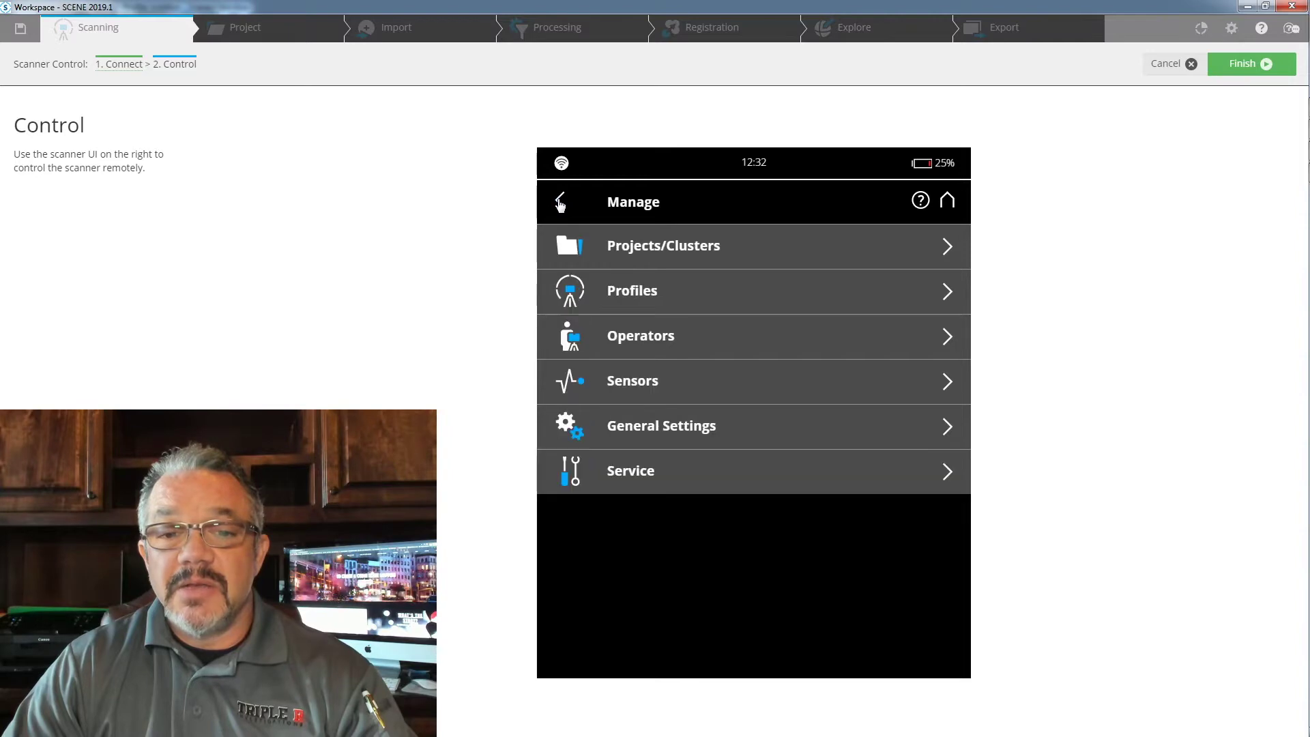
click(948, 202)
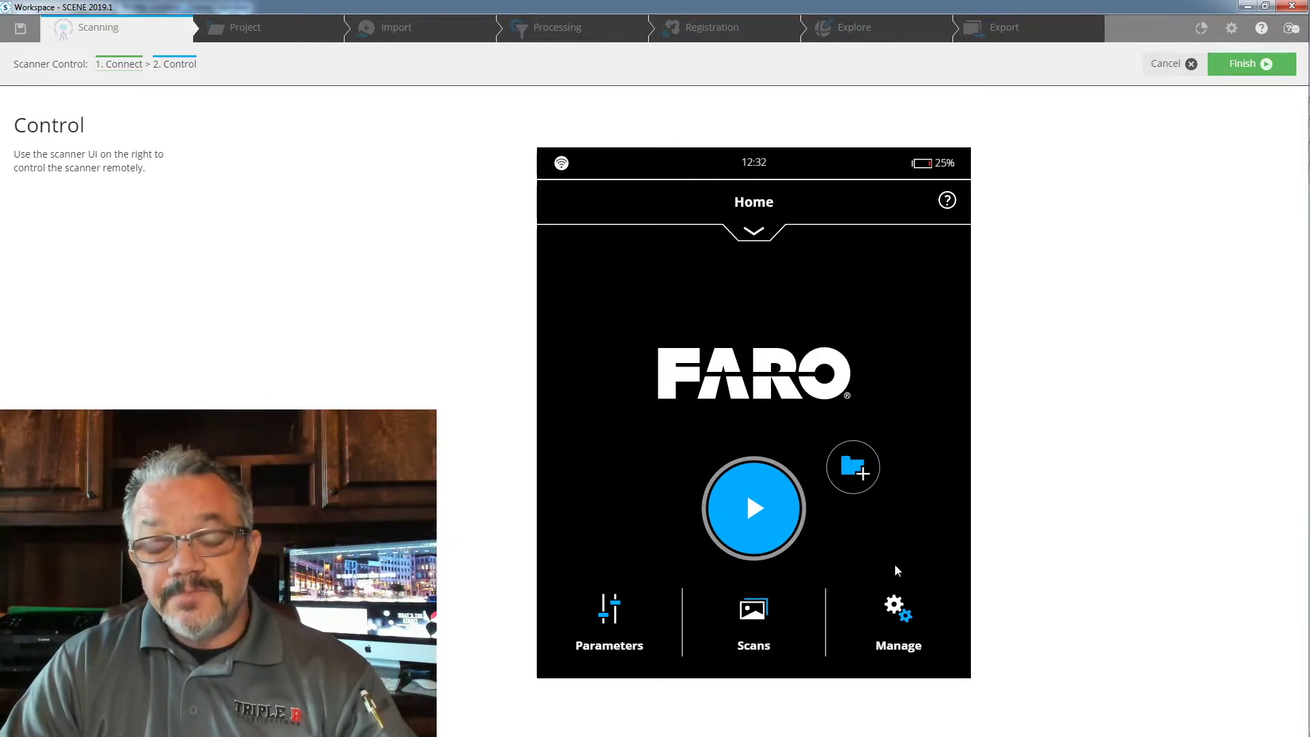
click(902, 617)
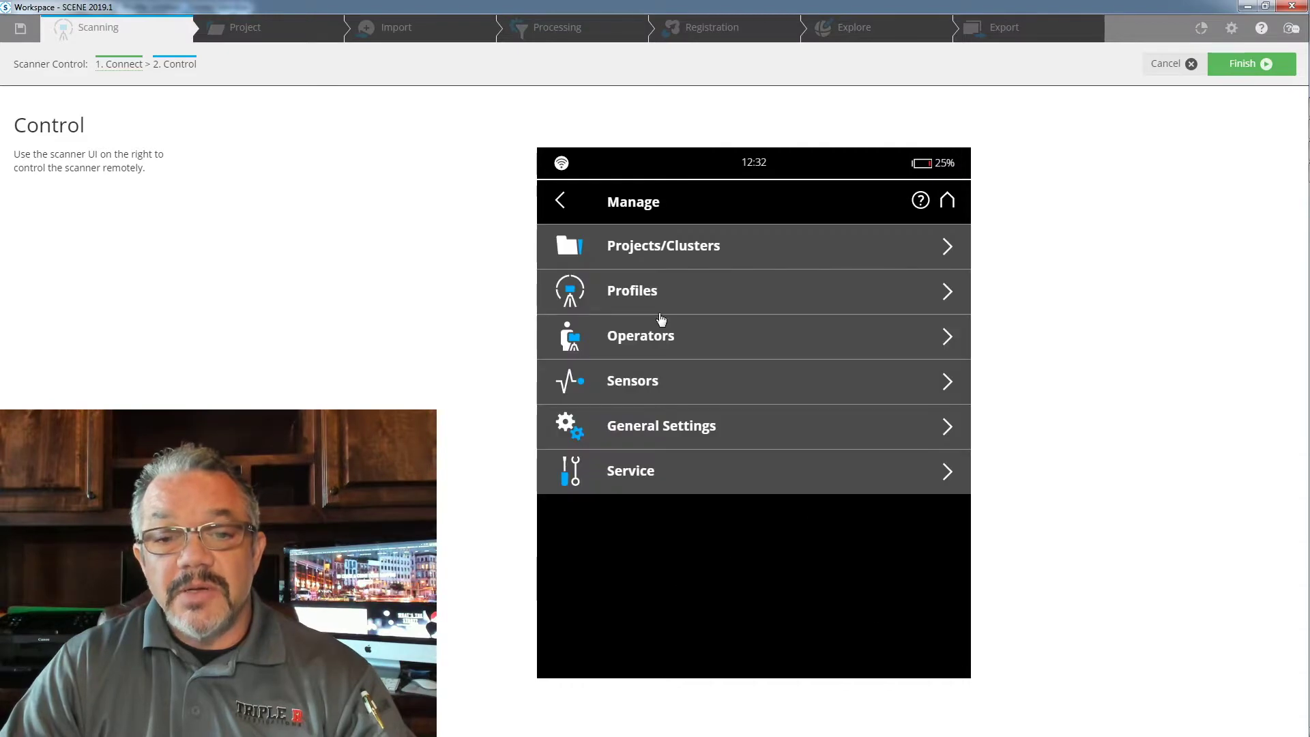
click(640, 255)
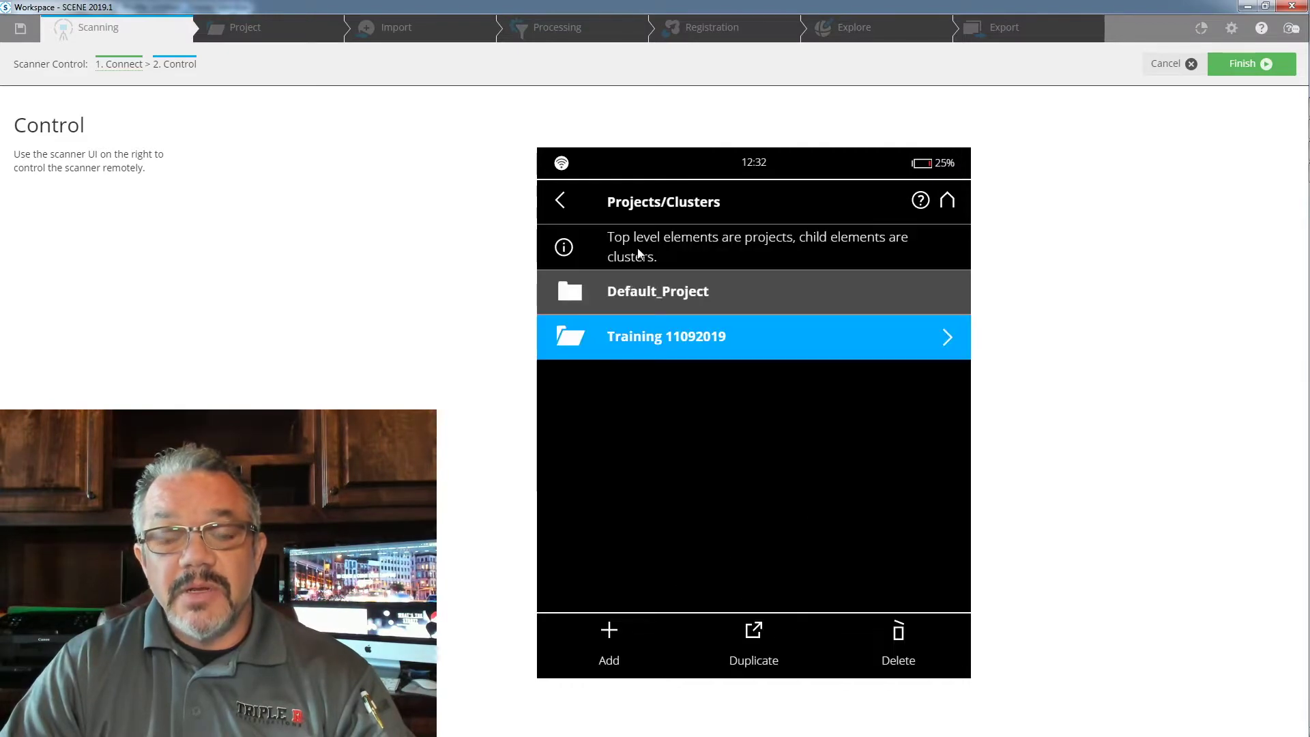
click(559, 200)
click(561, 203)
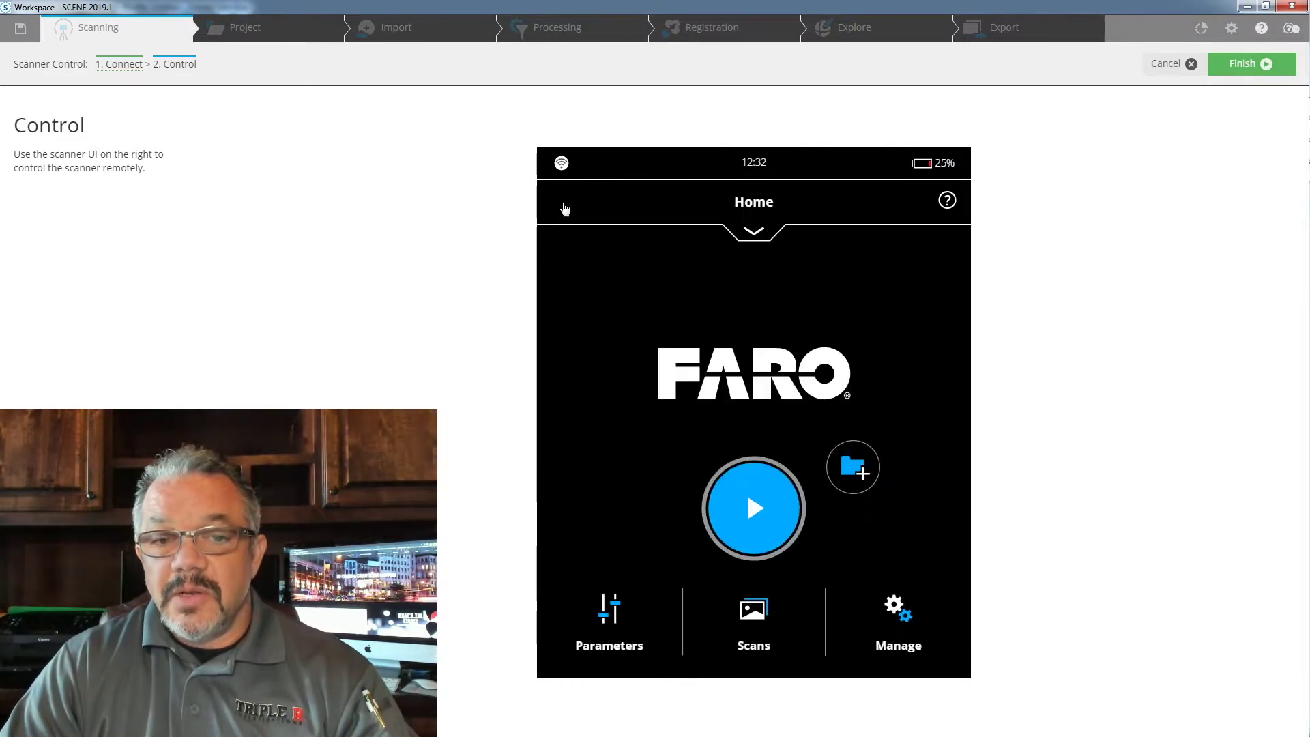
click(906, 636)
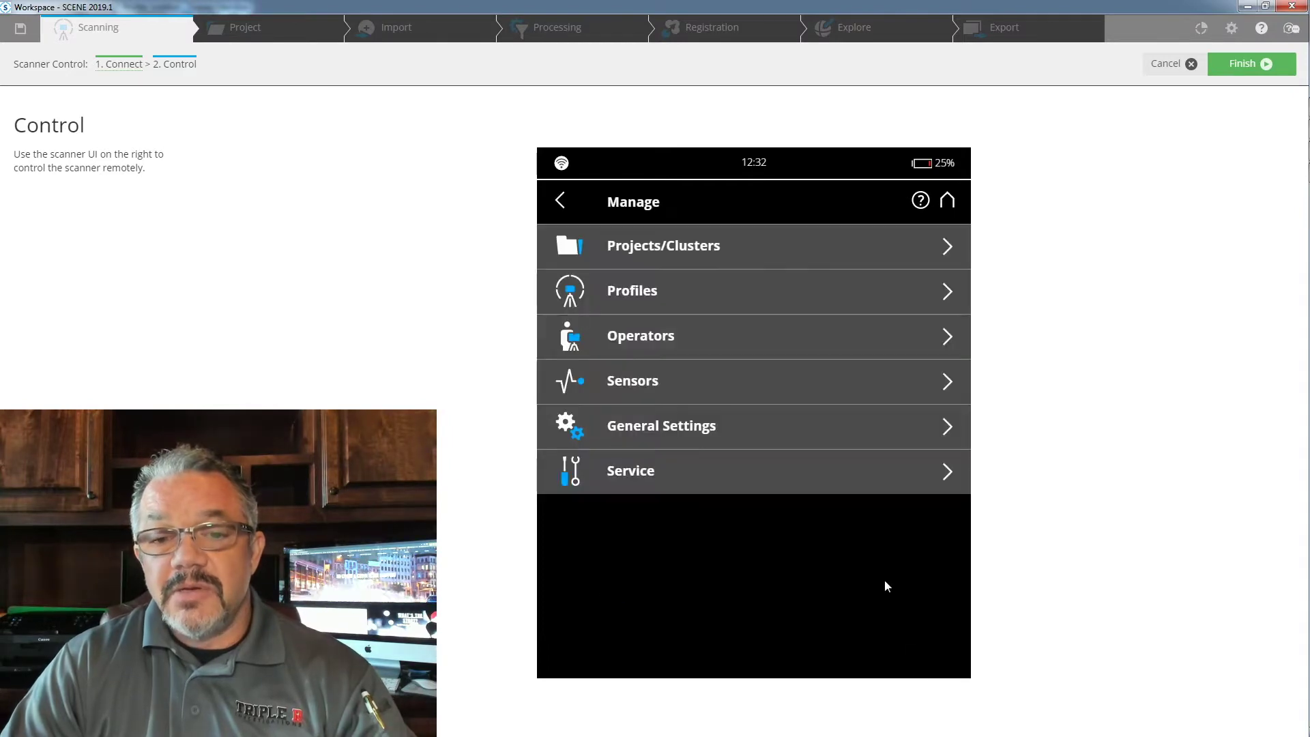
click(672, 246)
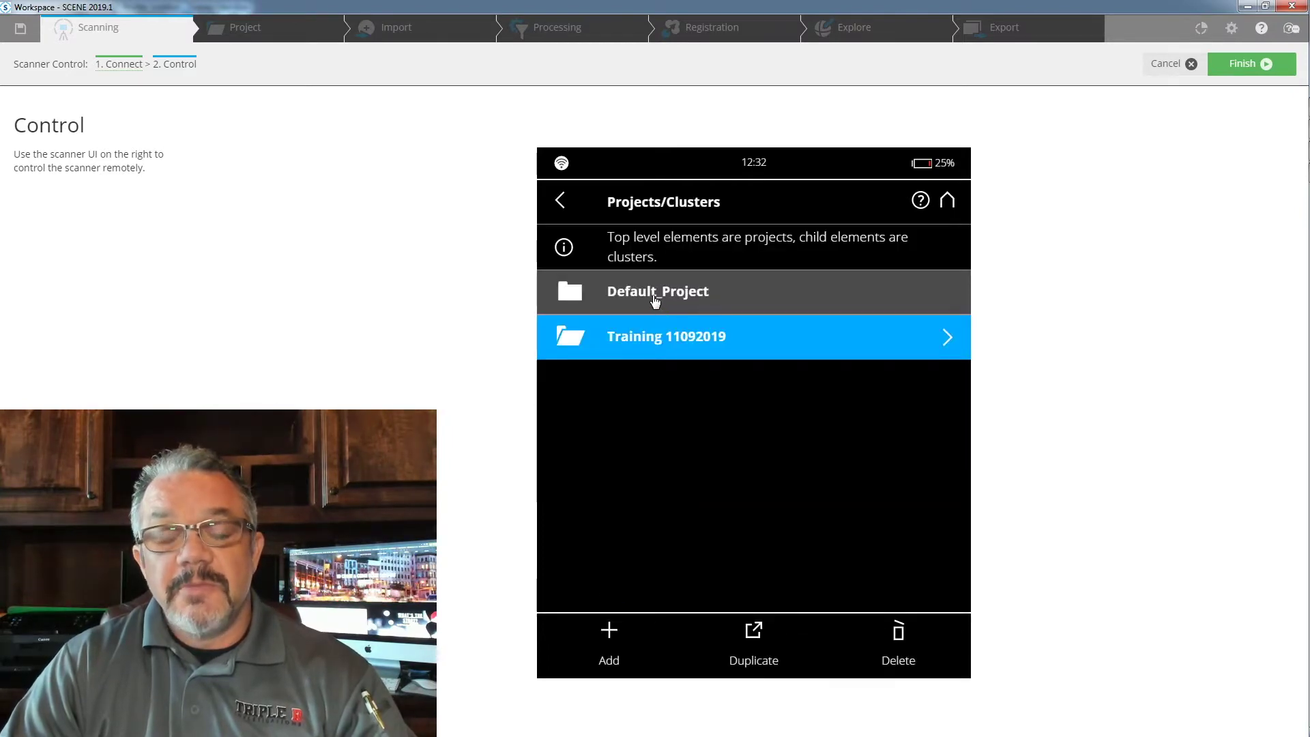
Make Default_Project the active project and create a copy of it.
click(627, 297)
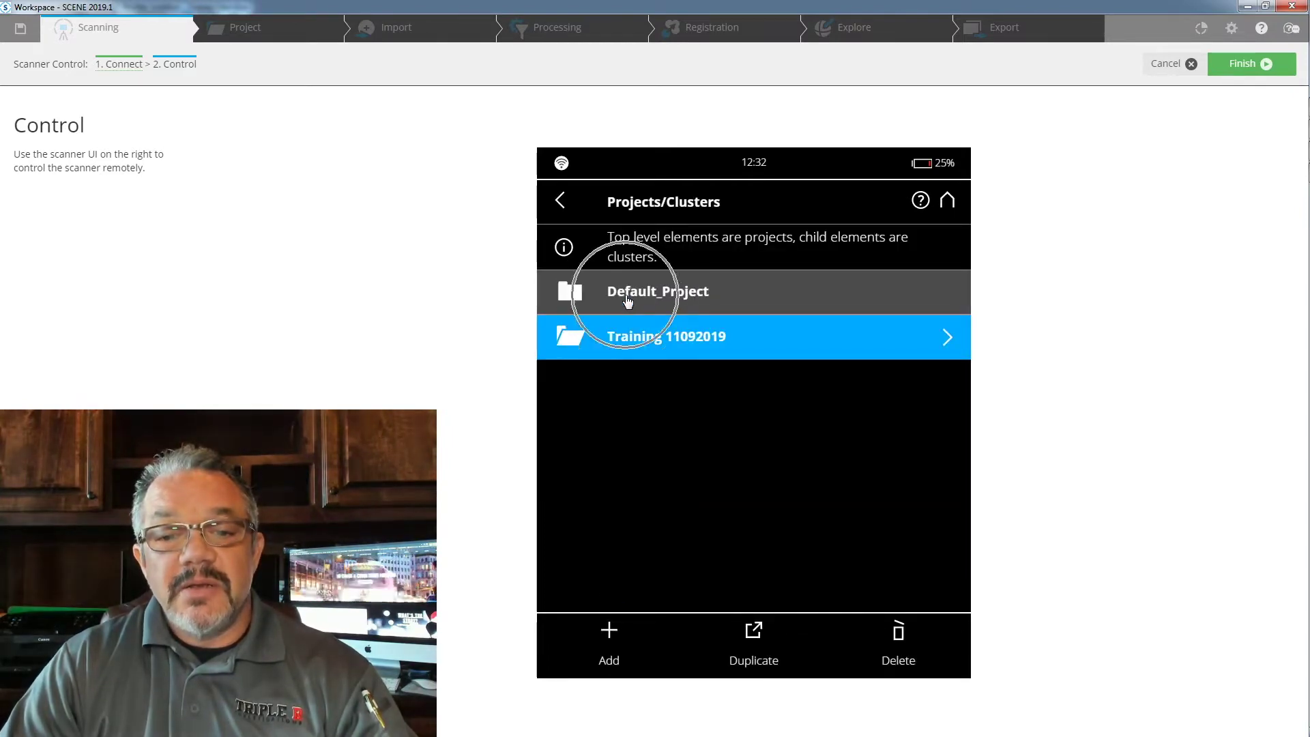
click(632, 338)
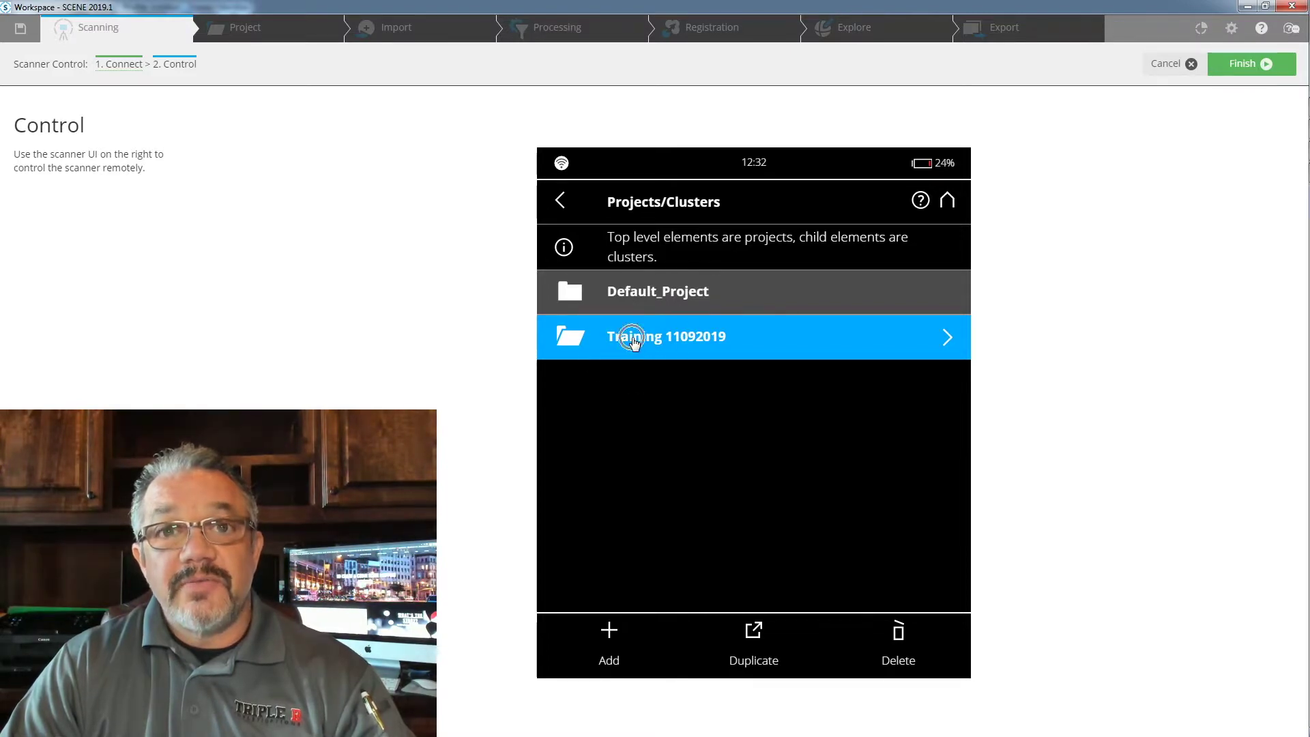
click(641, 303)
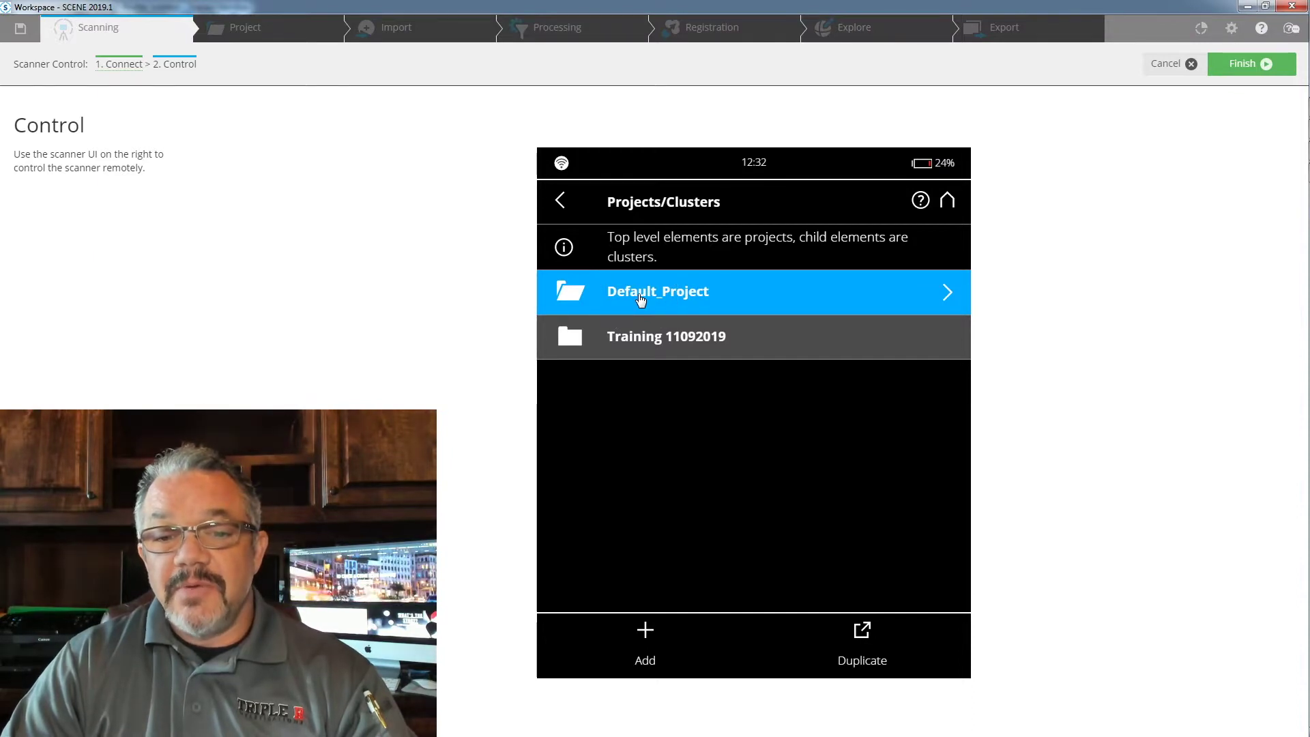
click(862, 648)
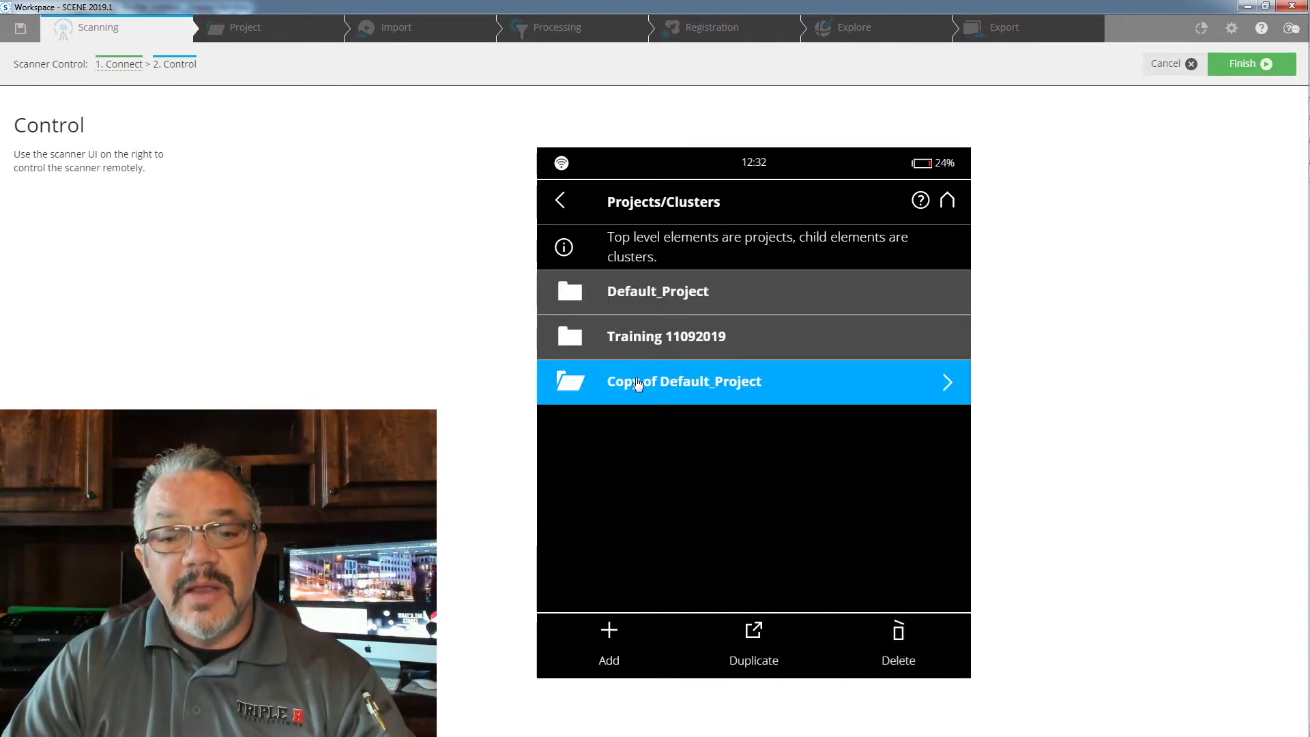
click(638, 384)
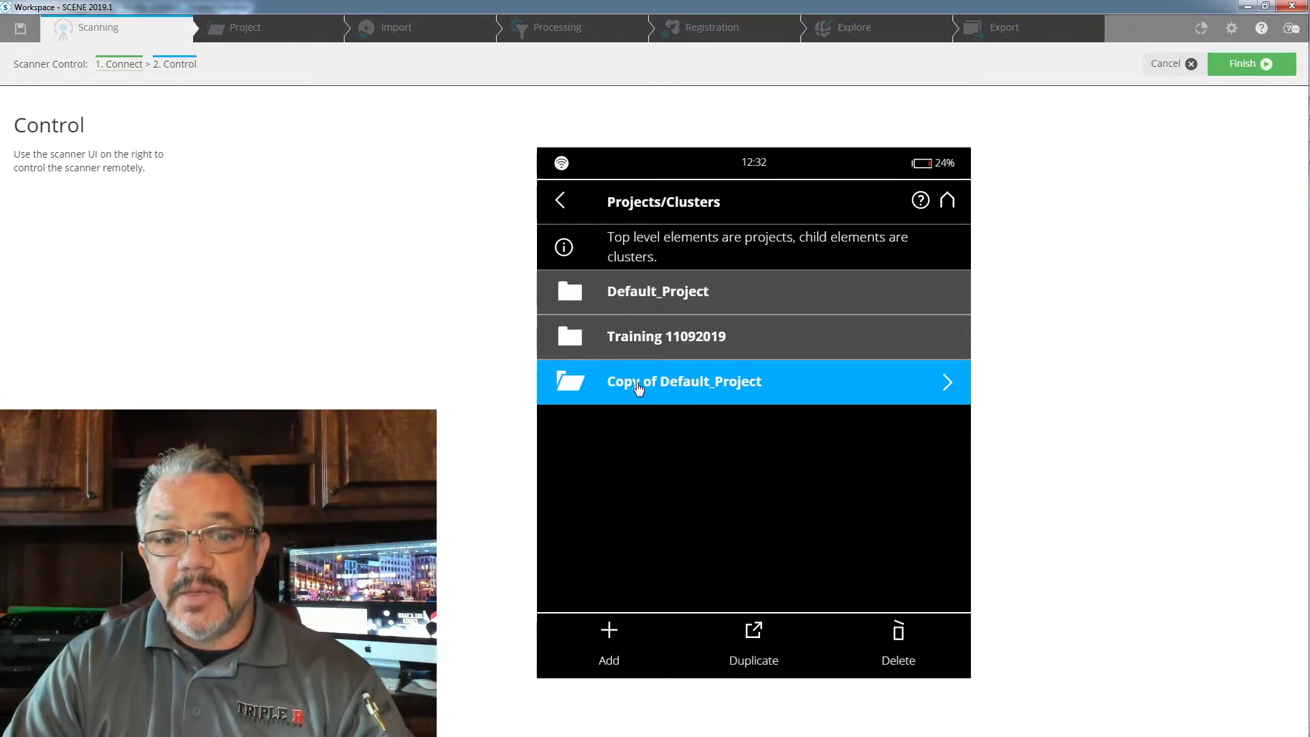
click(637, 386)
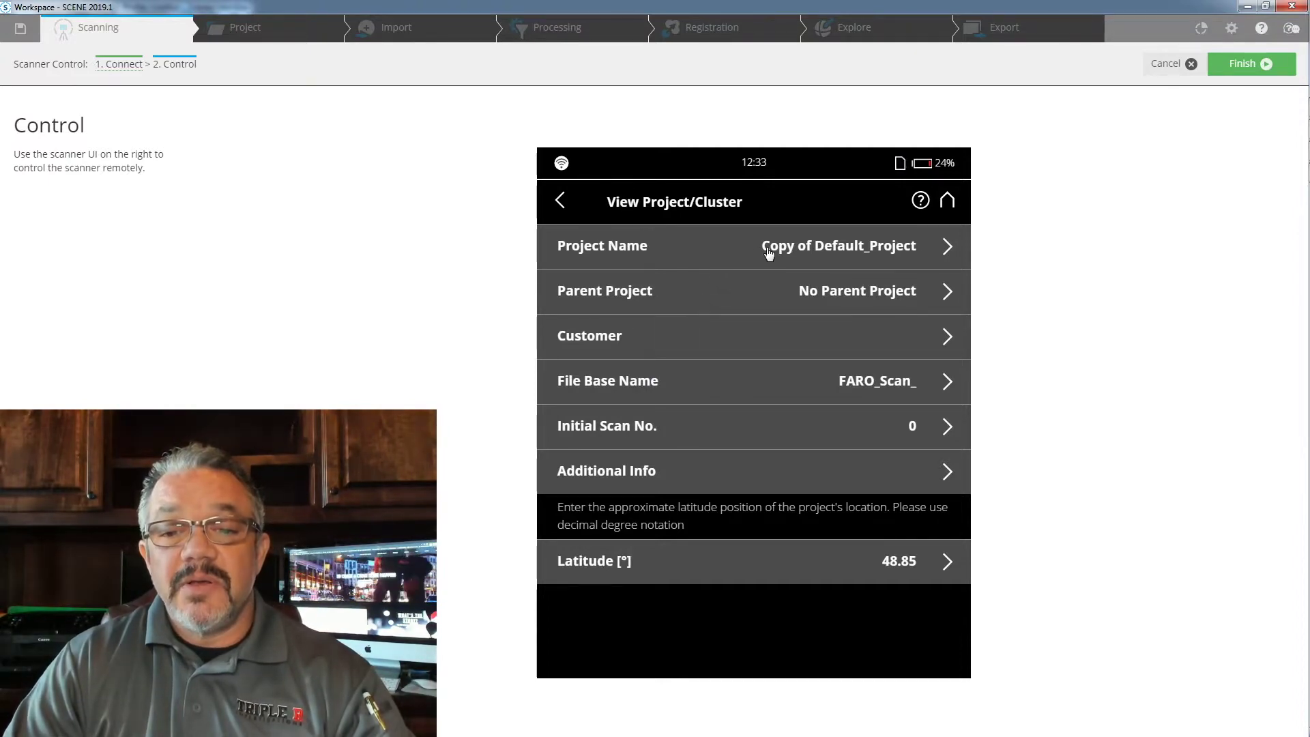
Rename the copied project to 'Training 2 092019'.
click(682, 244)
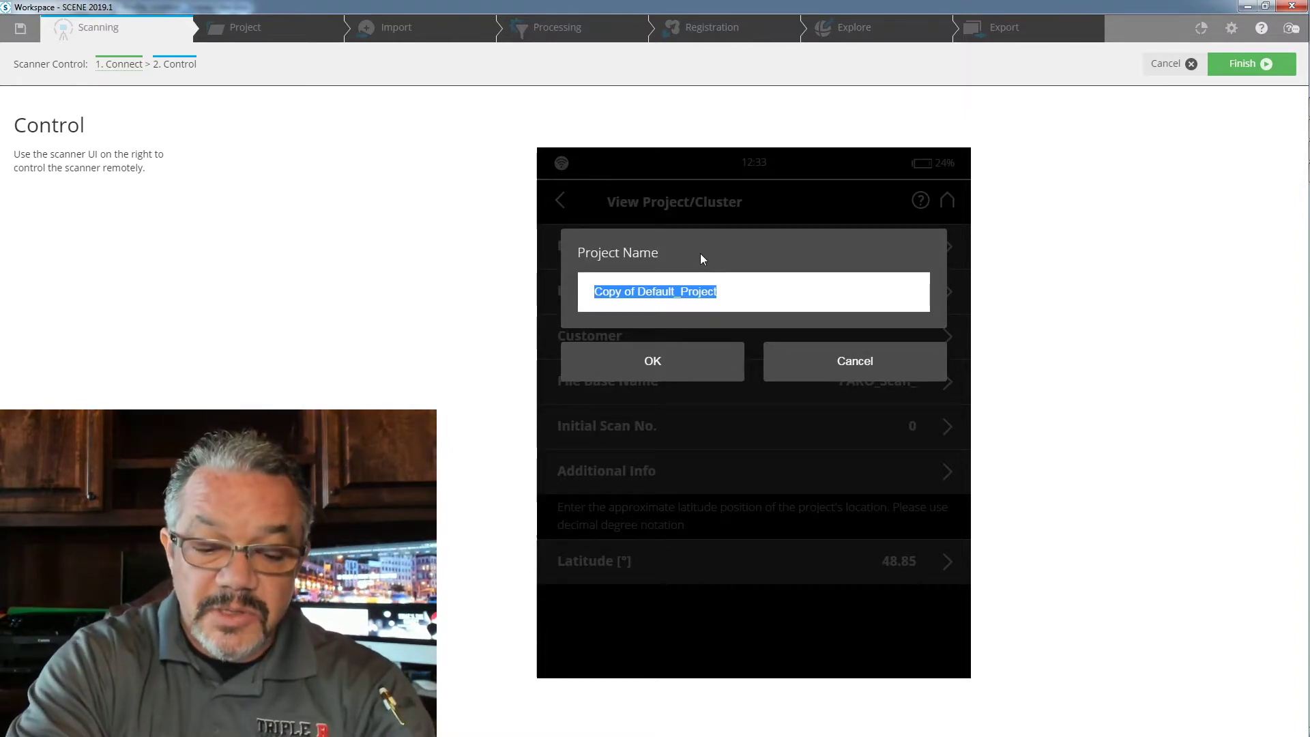
text(Training)
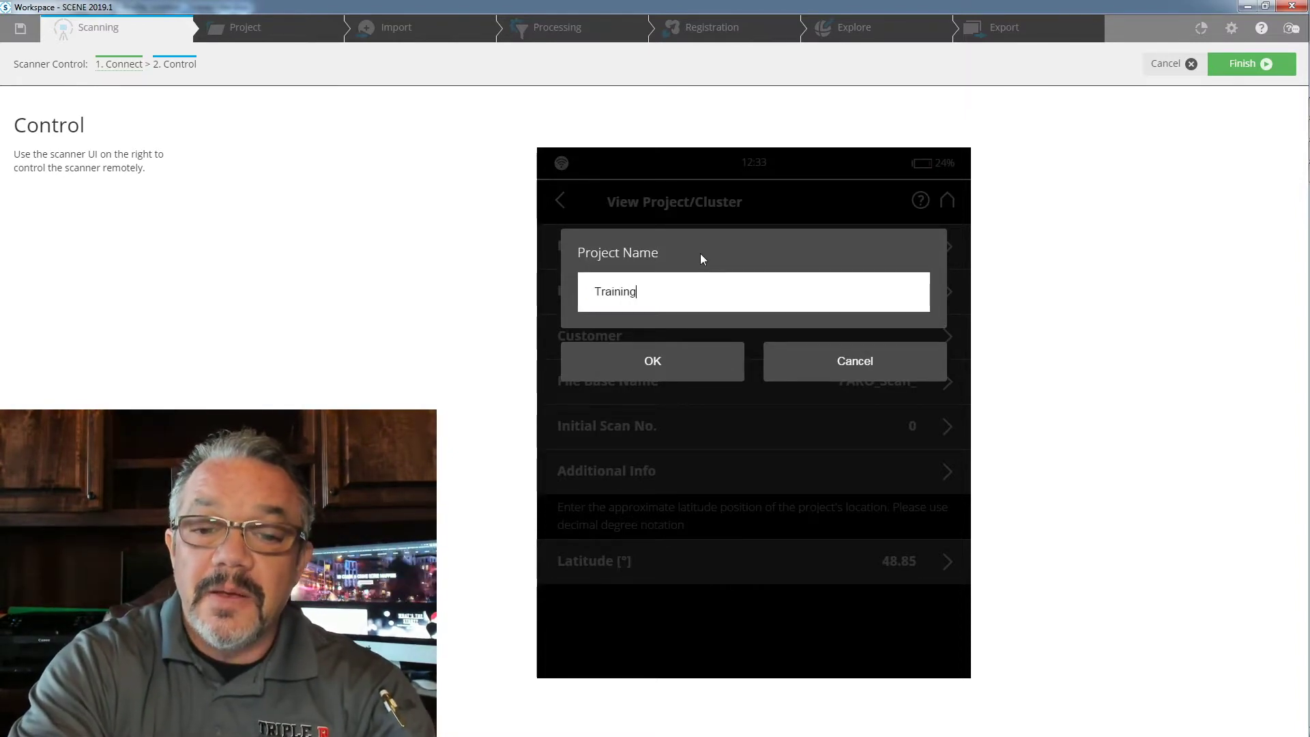
text( 09)
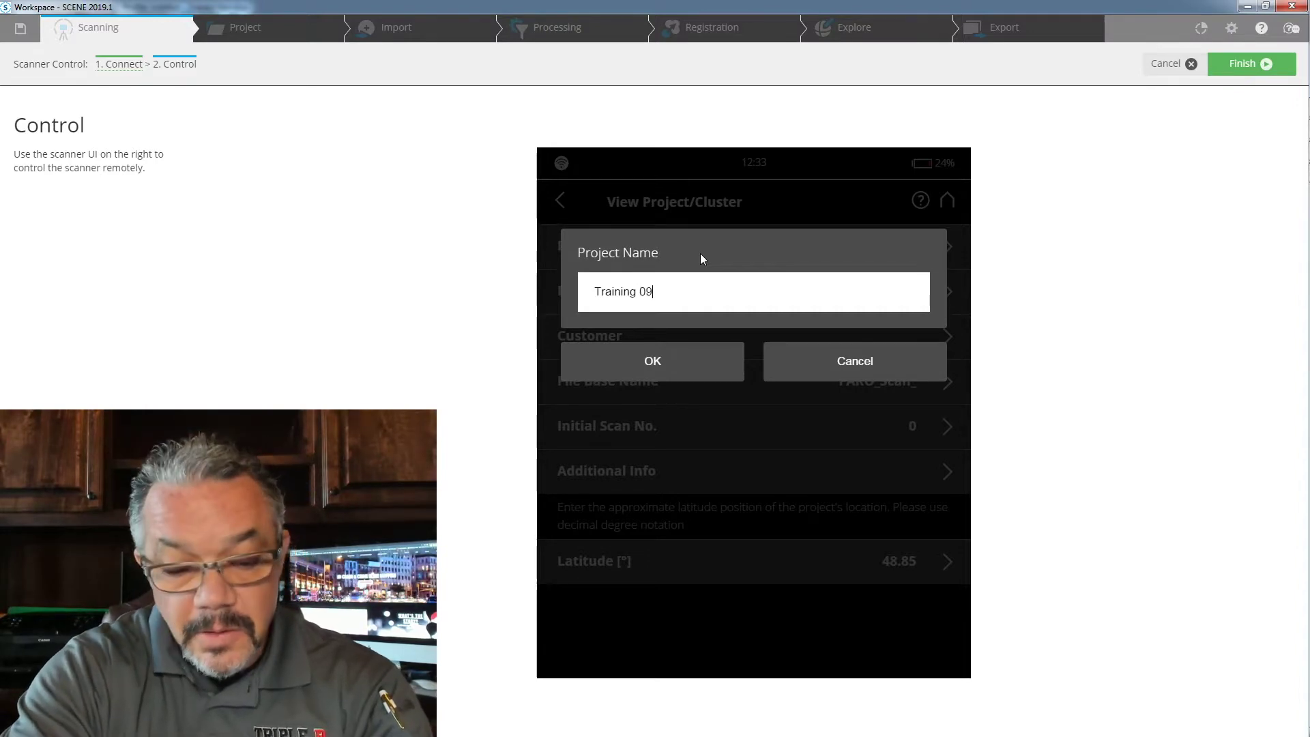
text(2019)
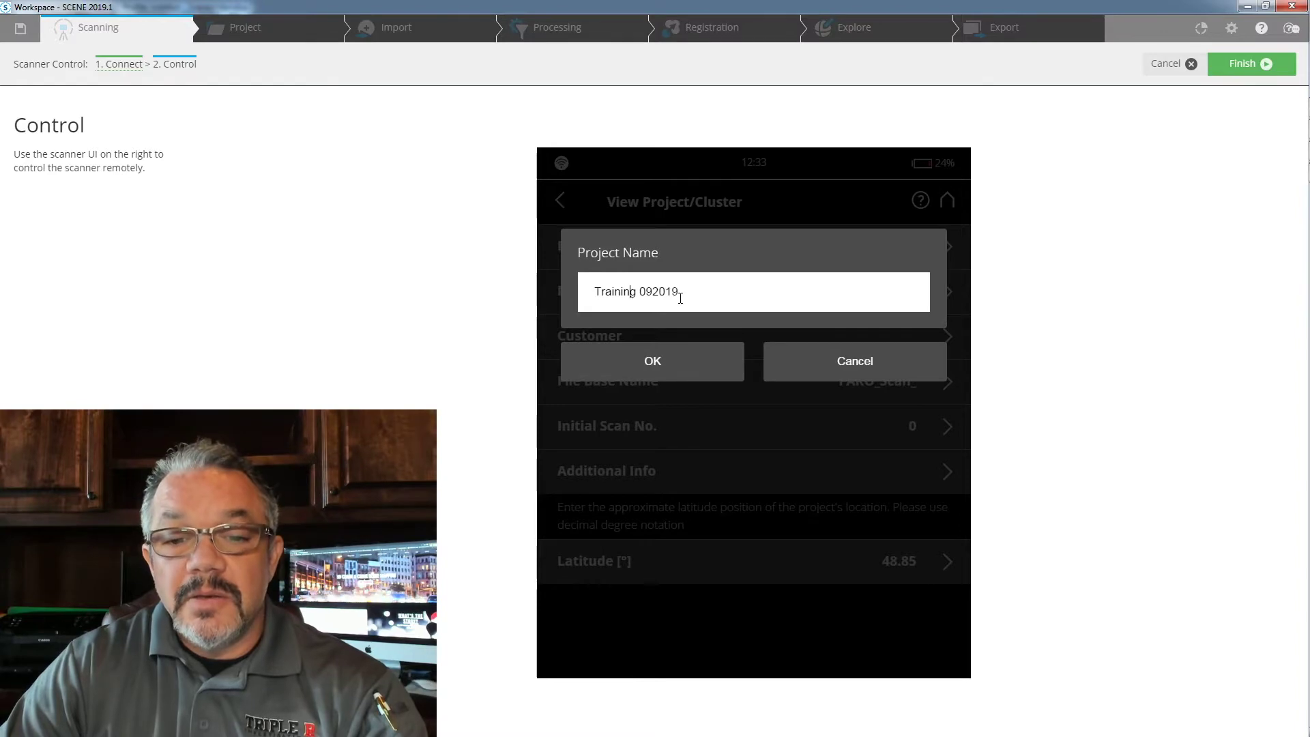
click(639, 292)
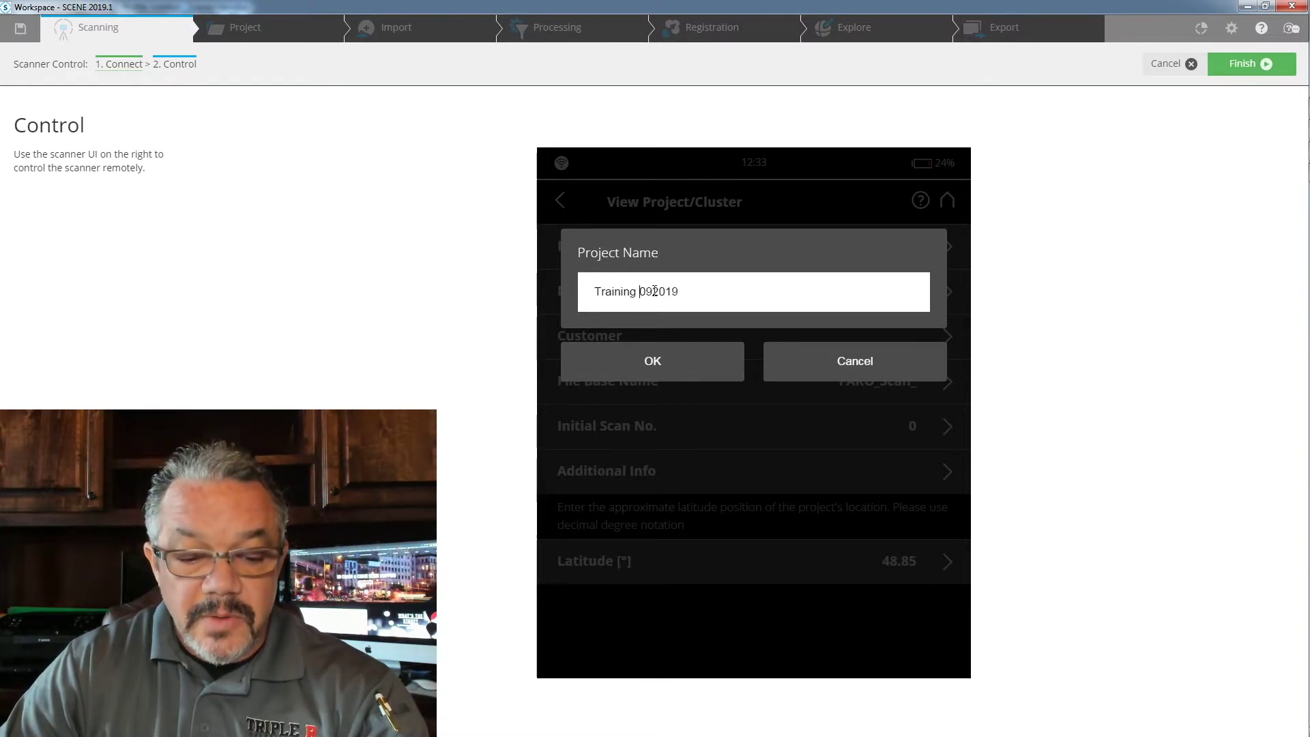
text(2)
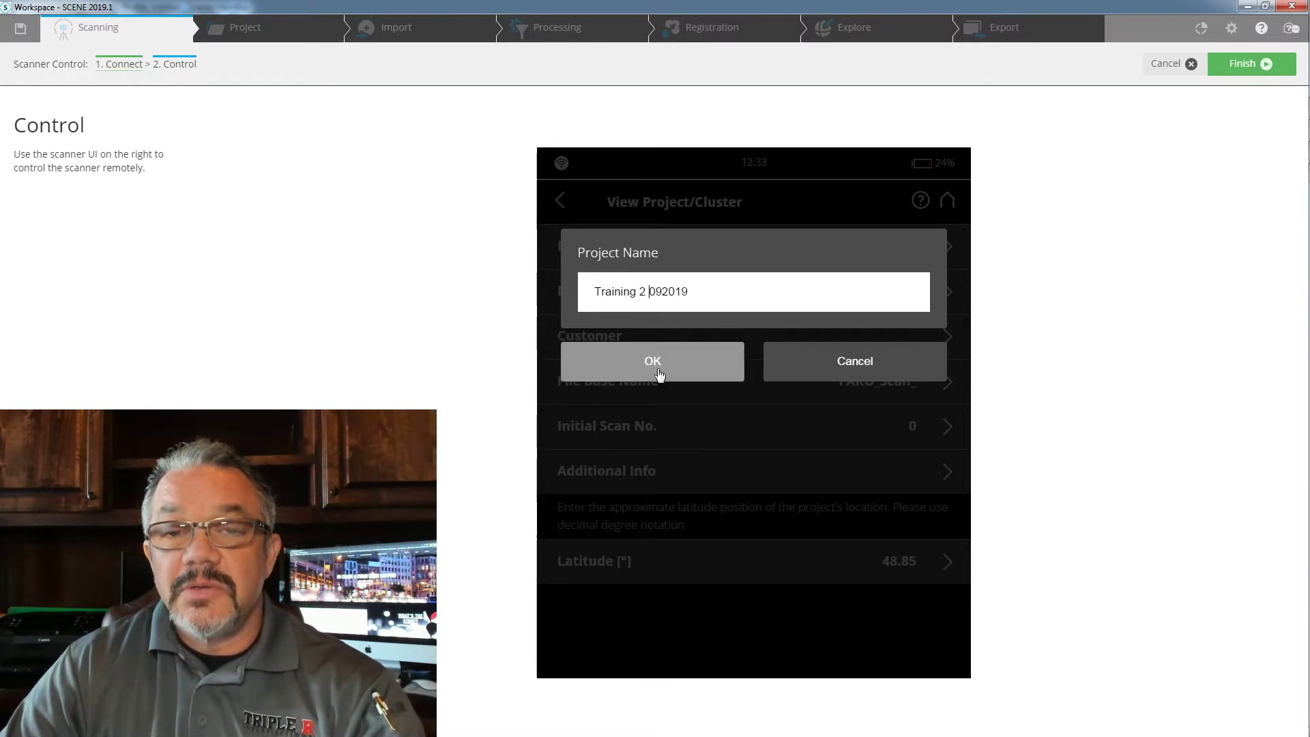
click(659, 375)
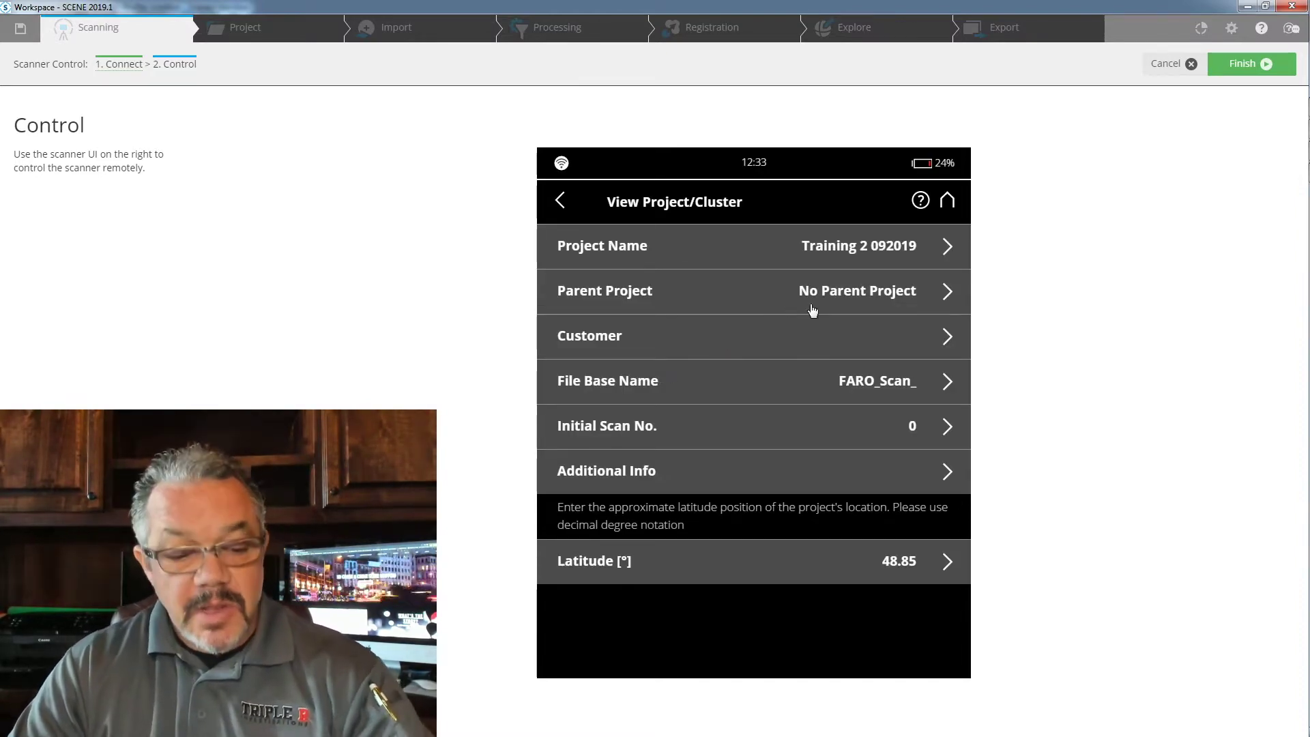
click(833, 298)
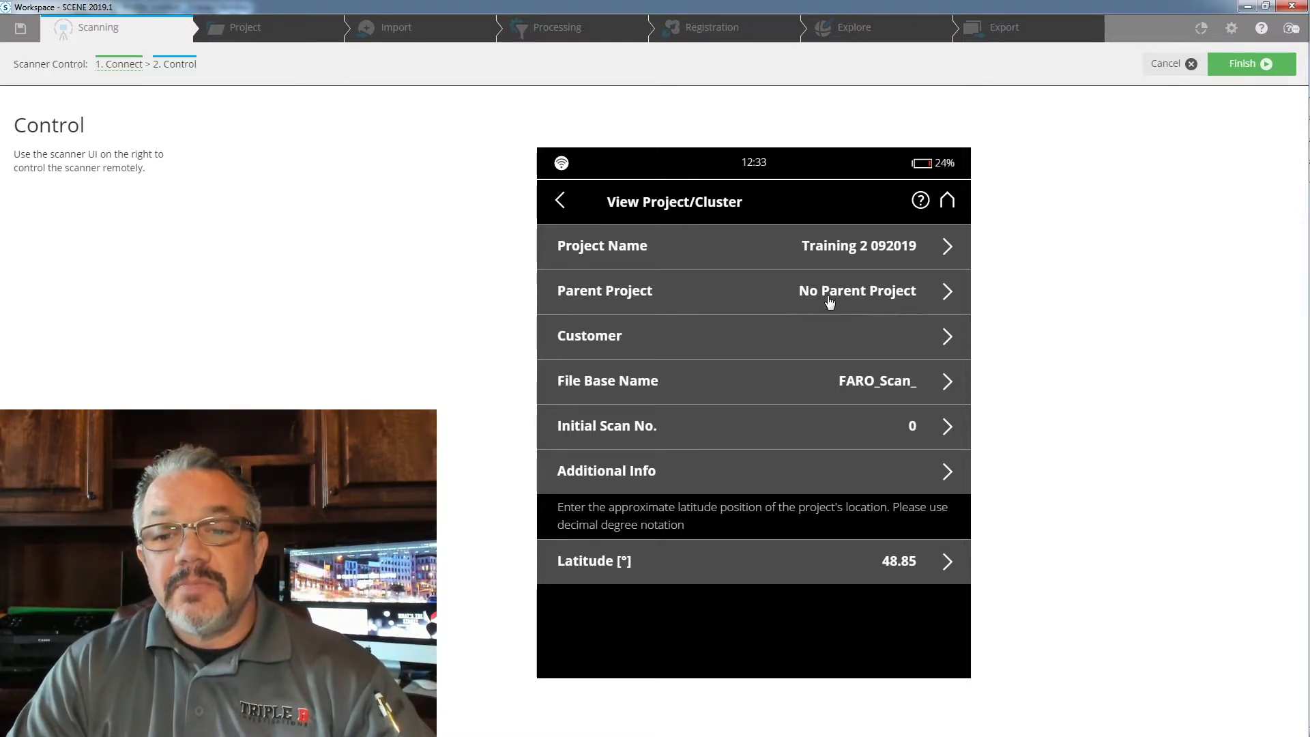
click(827, 296)
click(829, 300)
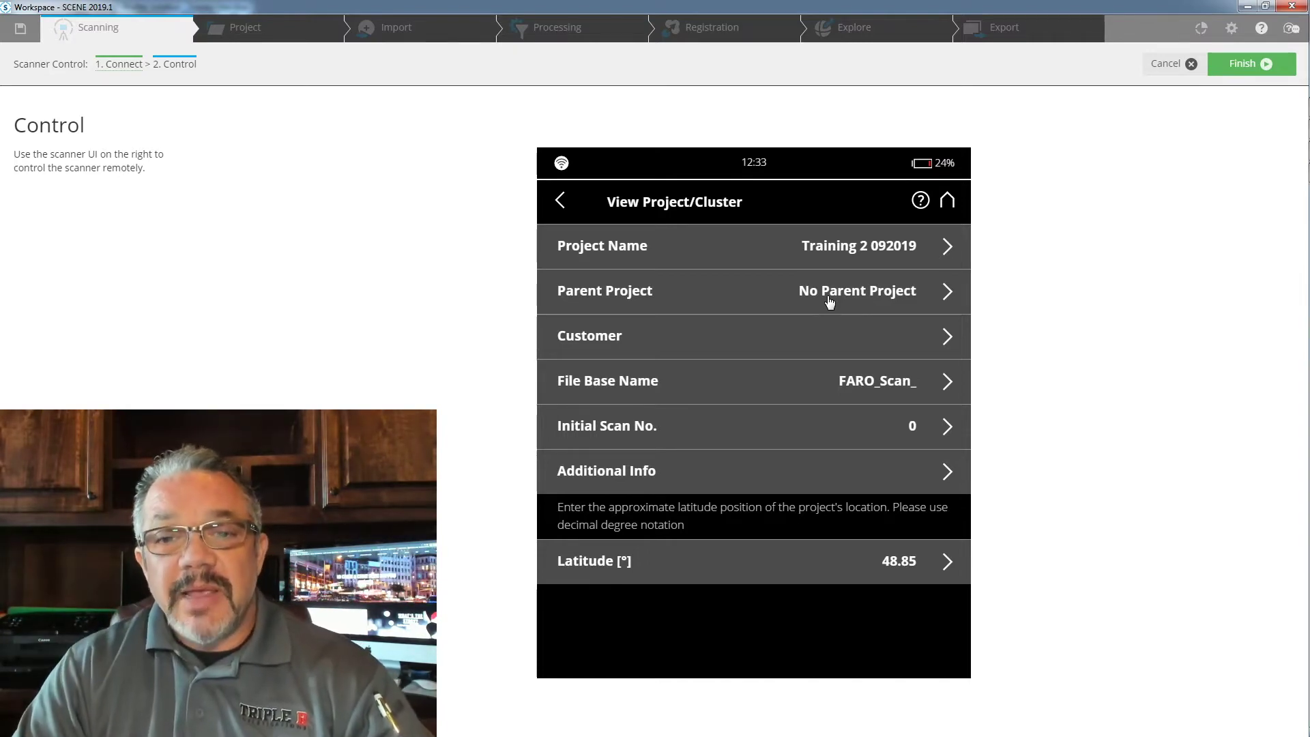
click(881, 389)
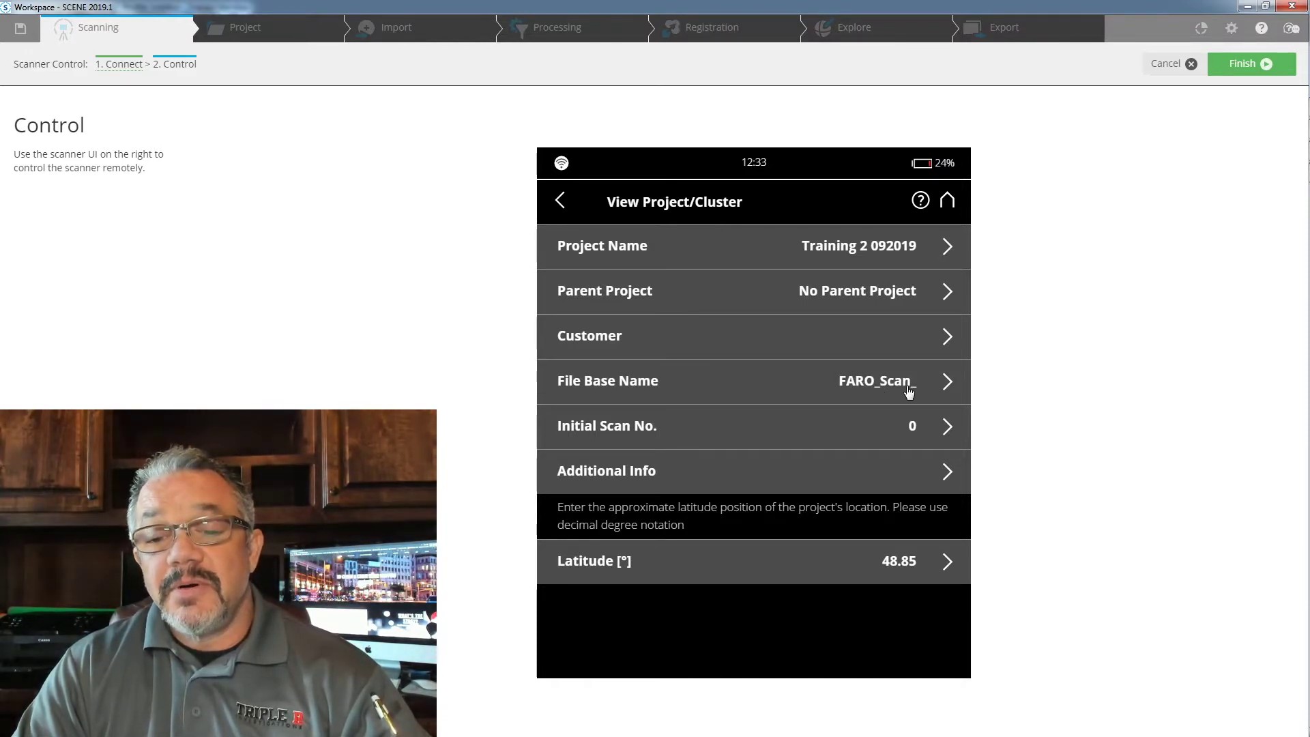
click(882, 389)
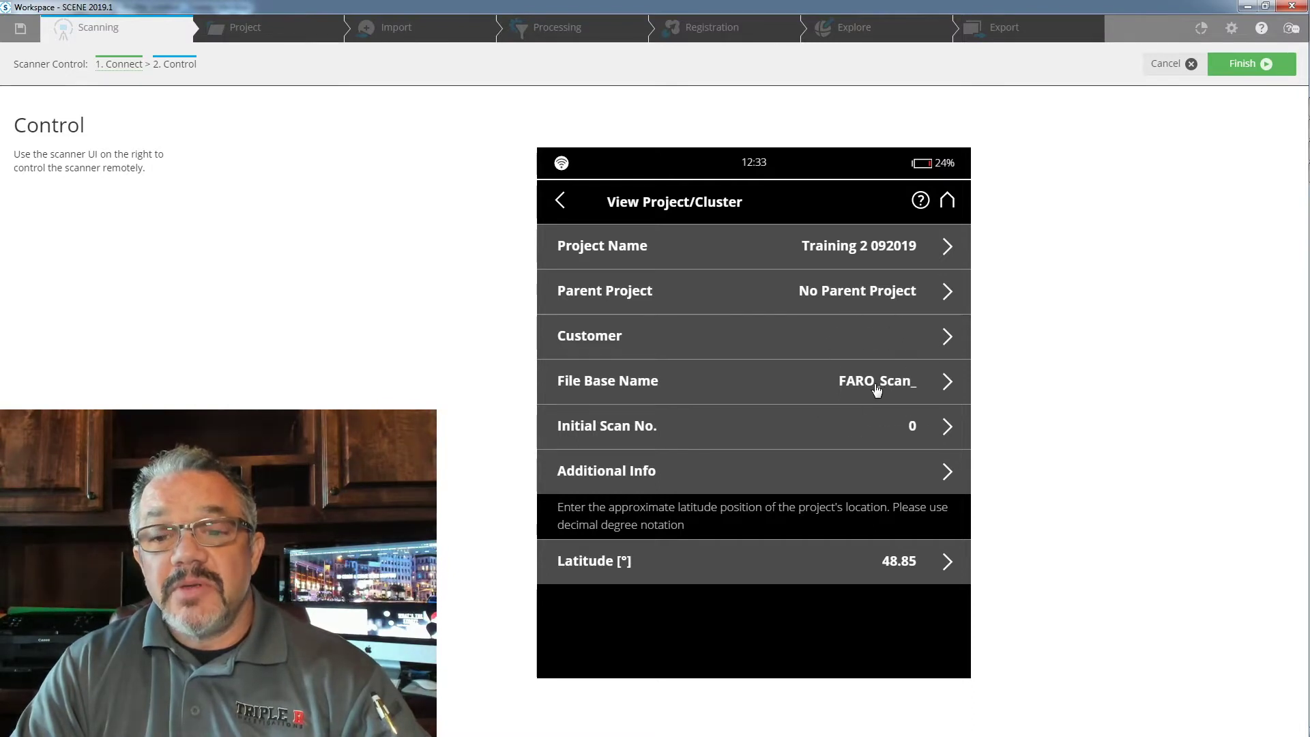
click(877, 388)
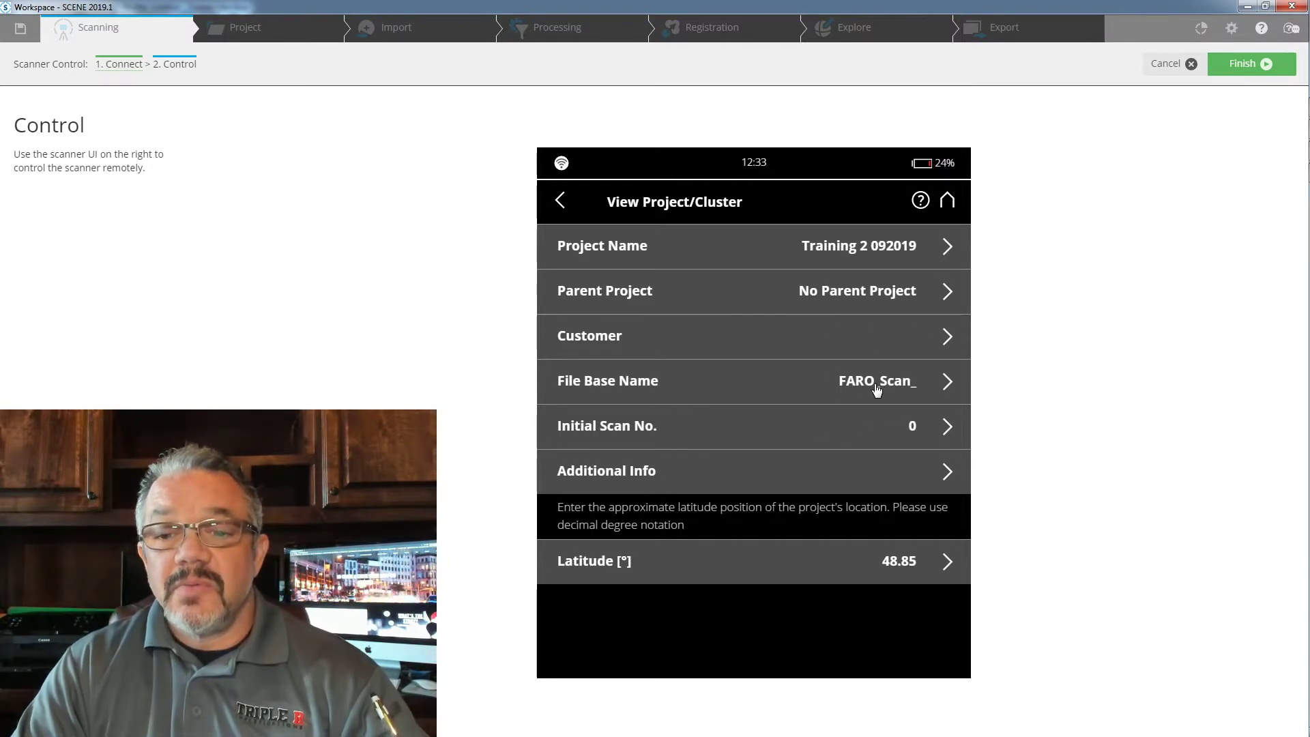
click(878, 388)
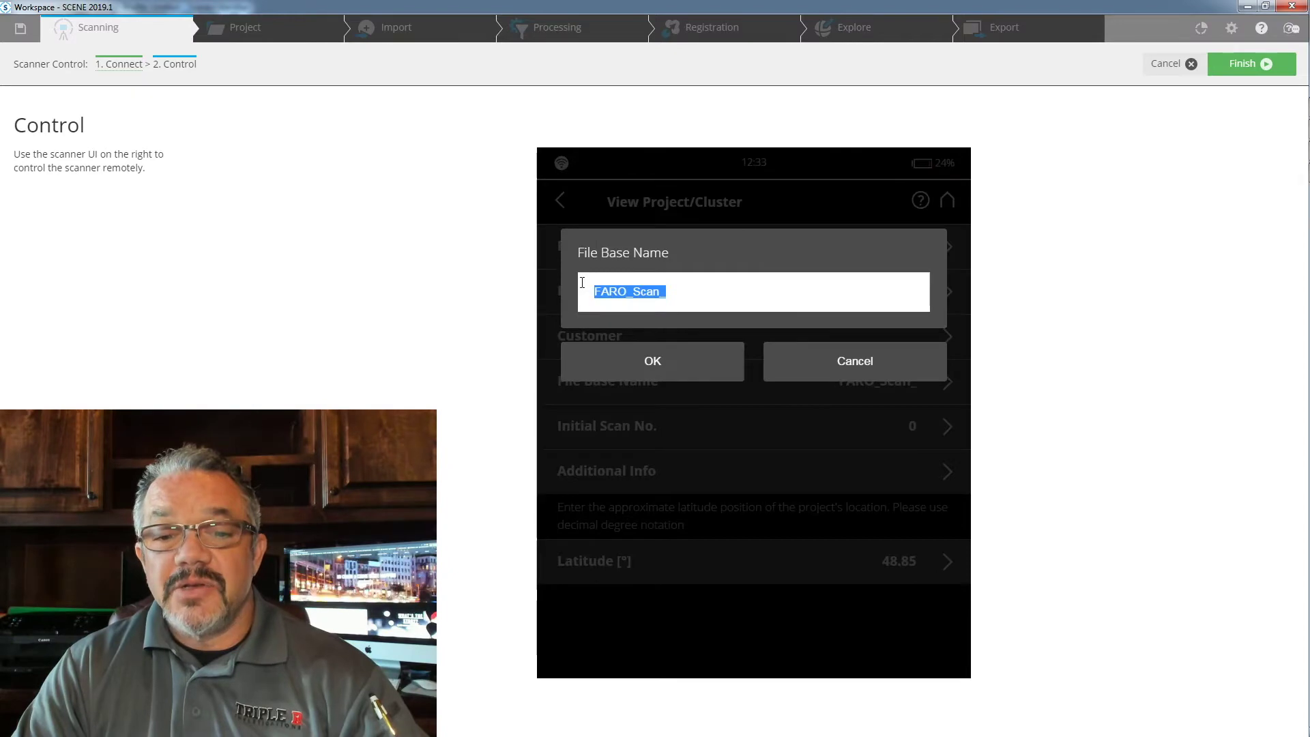
click(836, 372)
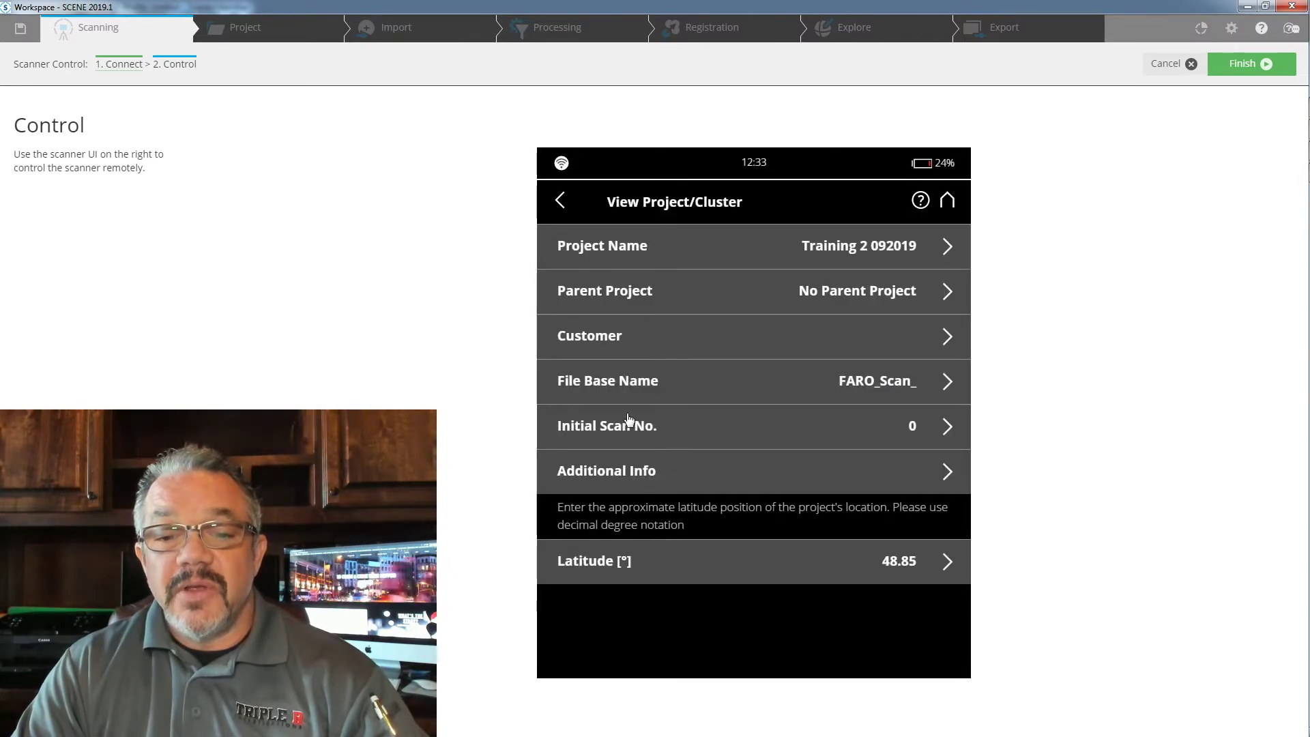
click(860, 435)
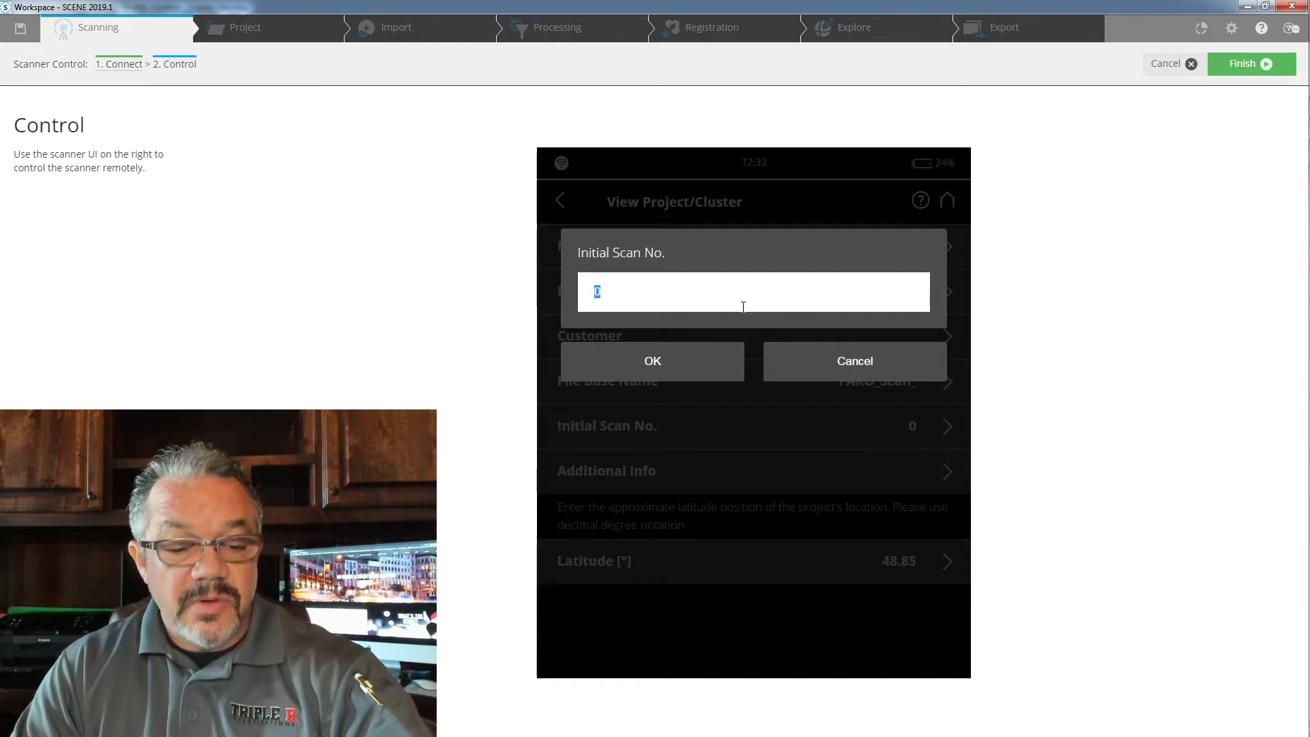
Set the project's initial scan number to 1 and return to the Projects/Clusters list.
text(1)
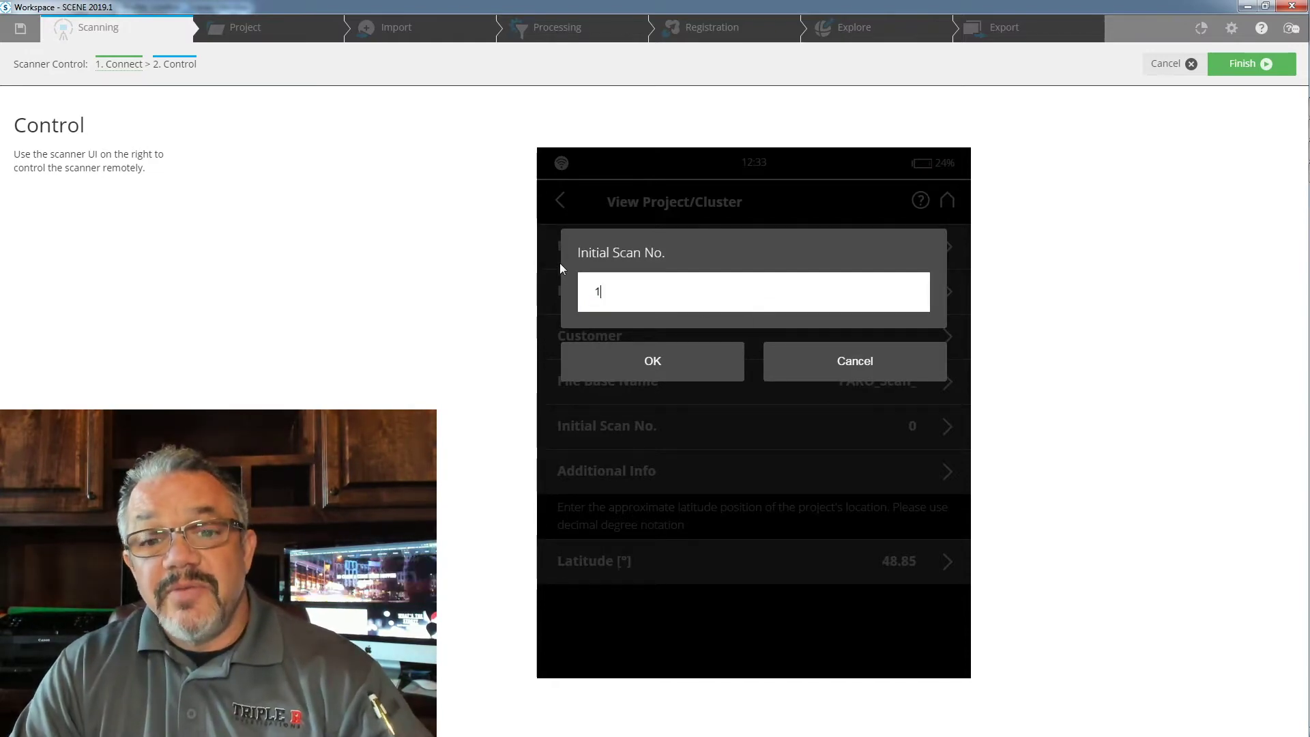
click(655, 366)
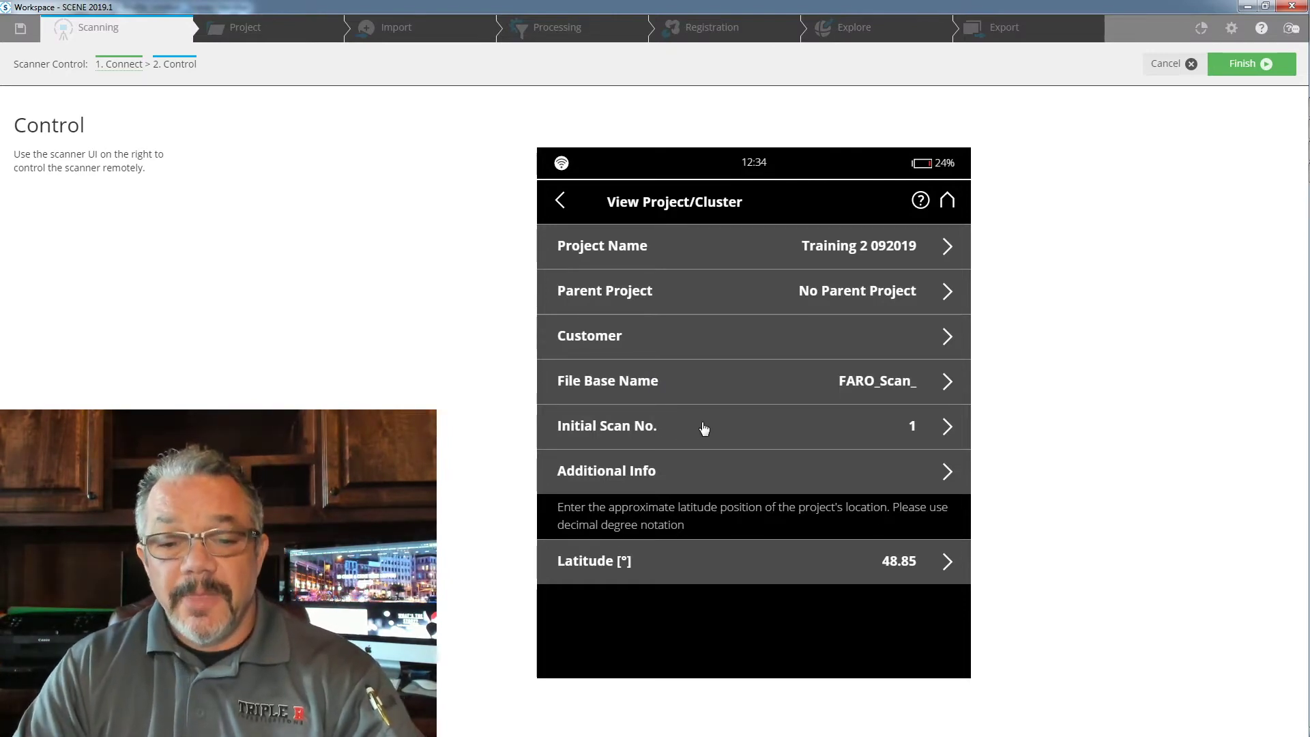
click(914, 429)
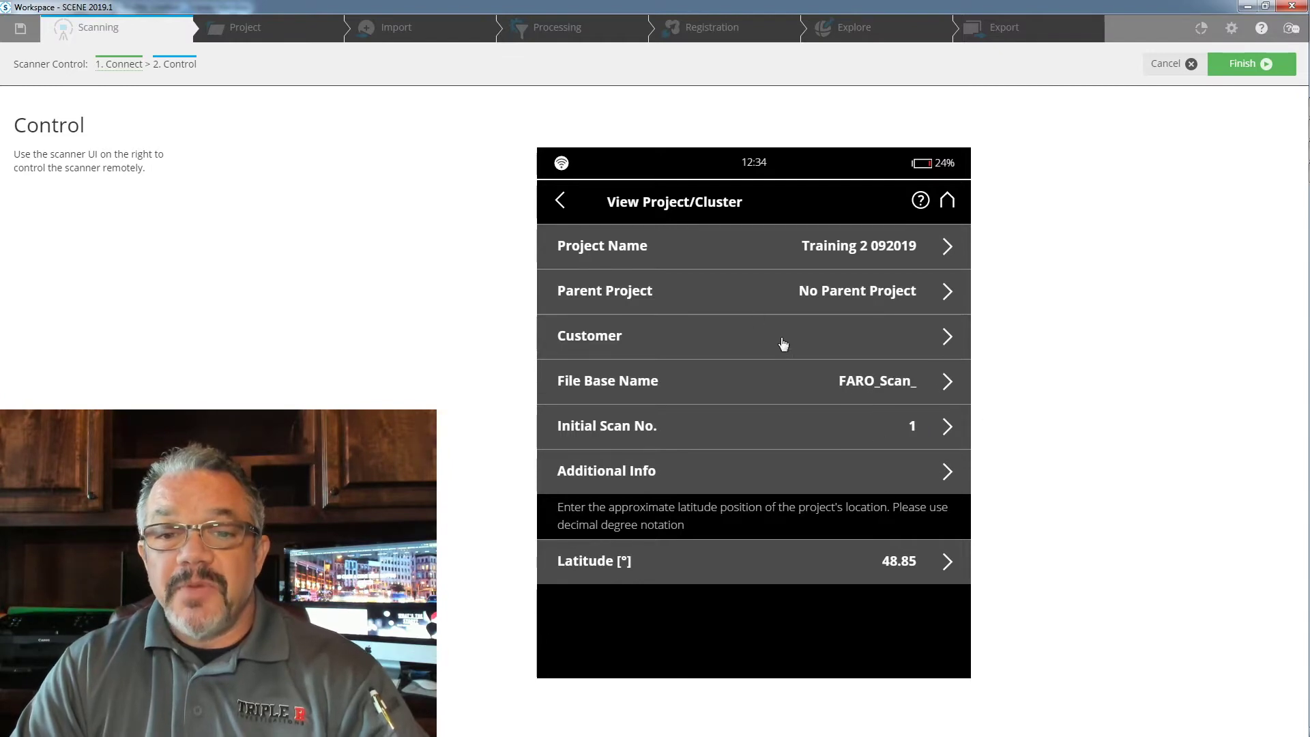
click(560, 202)
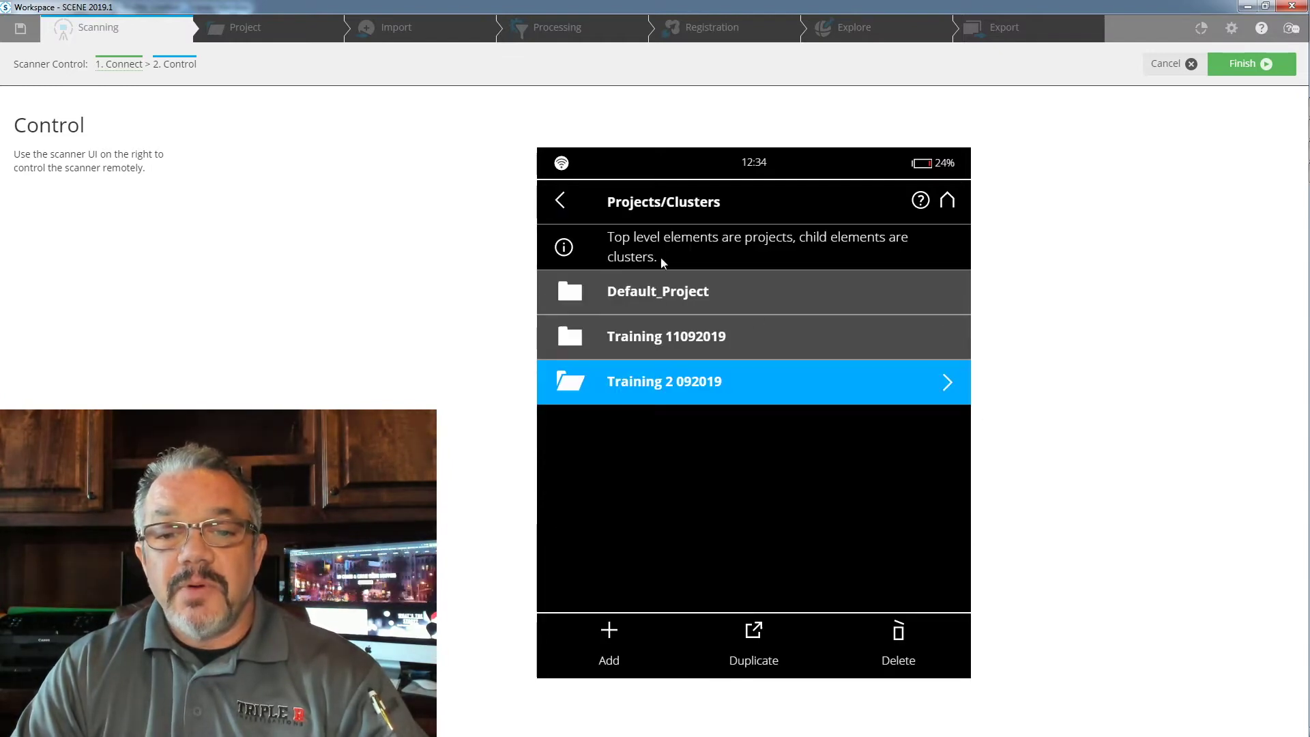
Select the Indoor HDR scan profile, giving 11.0 MPts at 3x, about 212 MB.
click(946, 201)
click(609, 609)
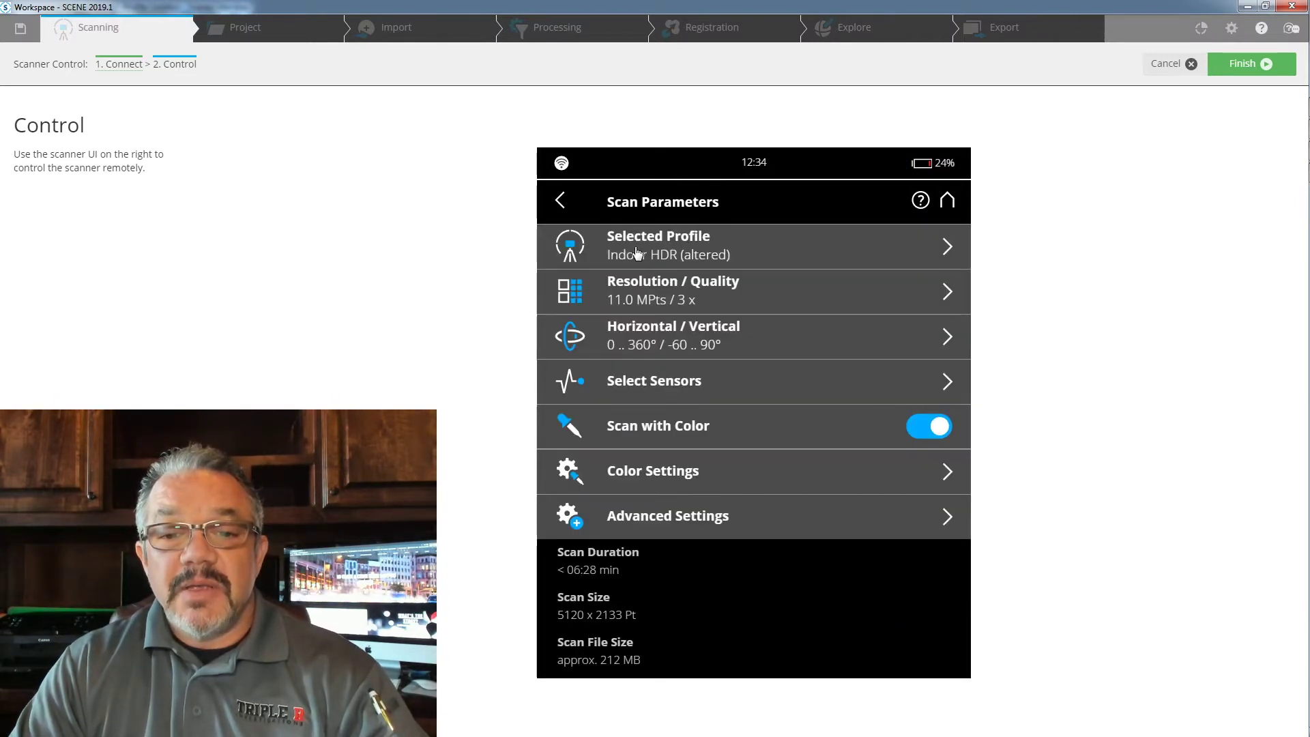
click(636, 254)
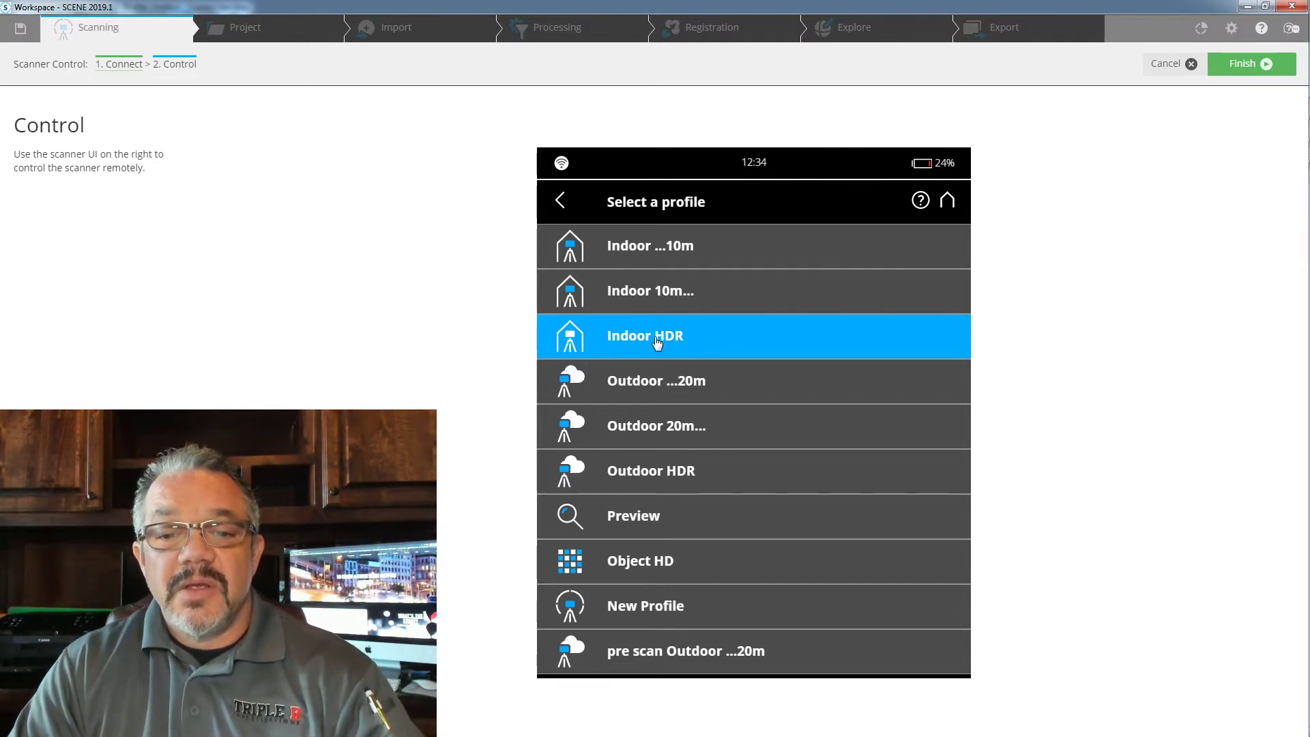
click(558, 202)
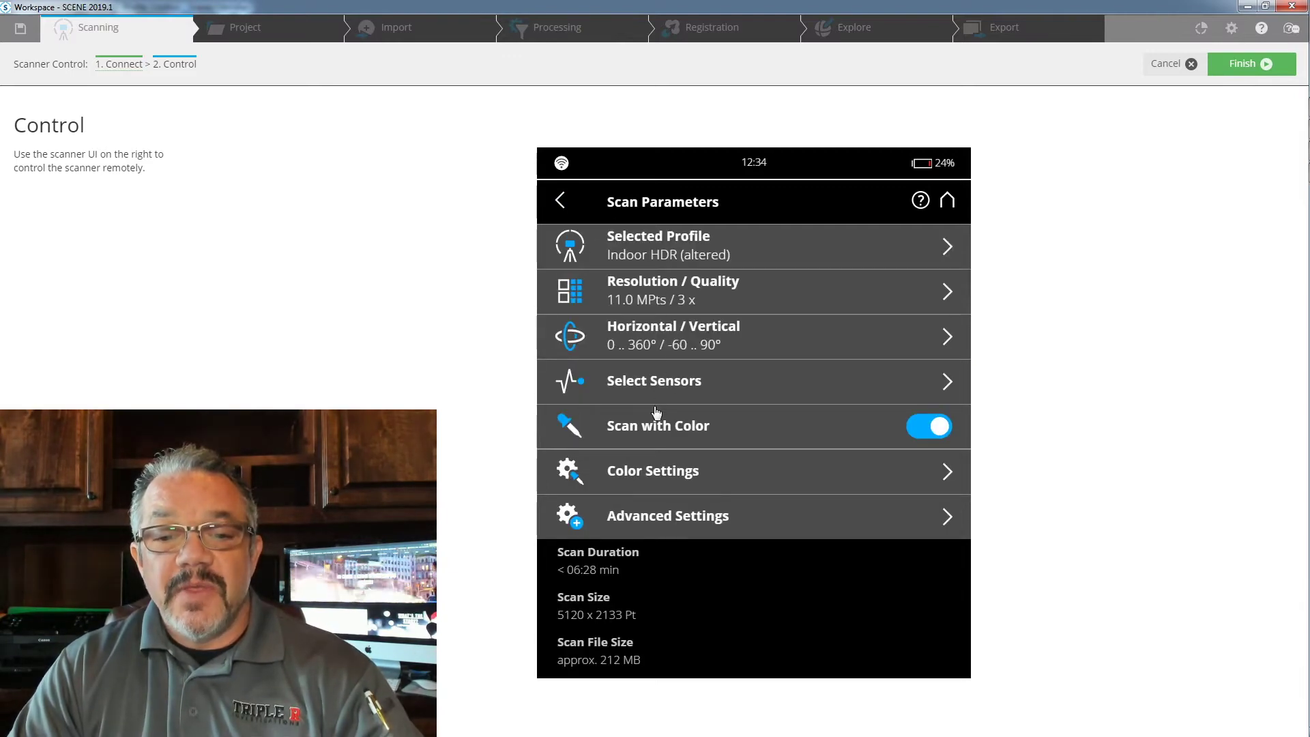
Review Resolution / Quality at 1/8 and 3x, then return to the scanner Home screen.
click(653, 290)
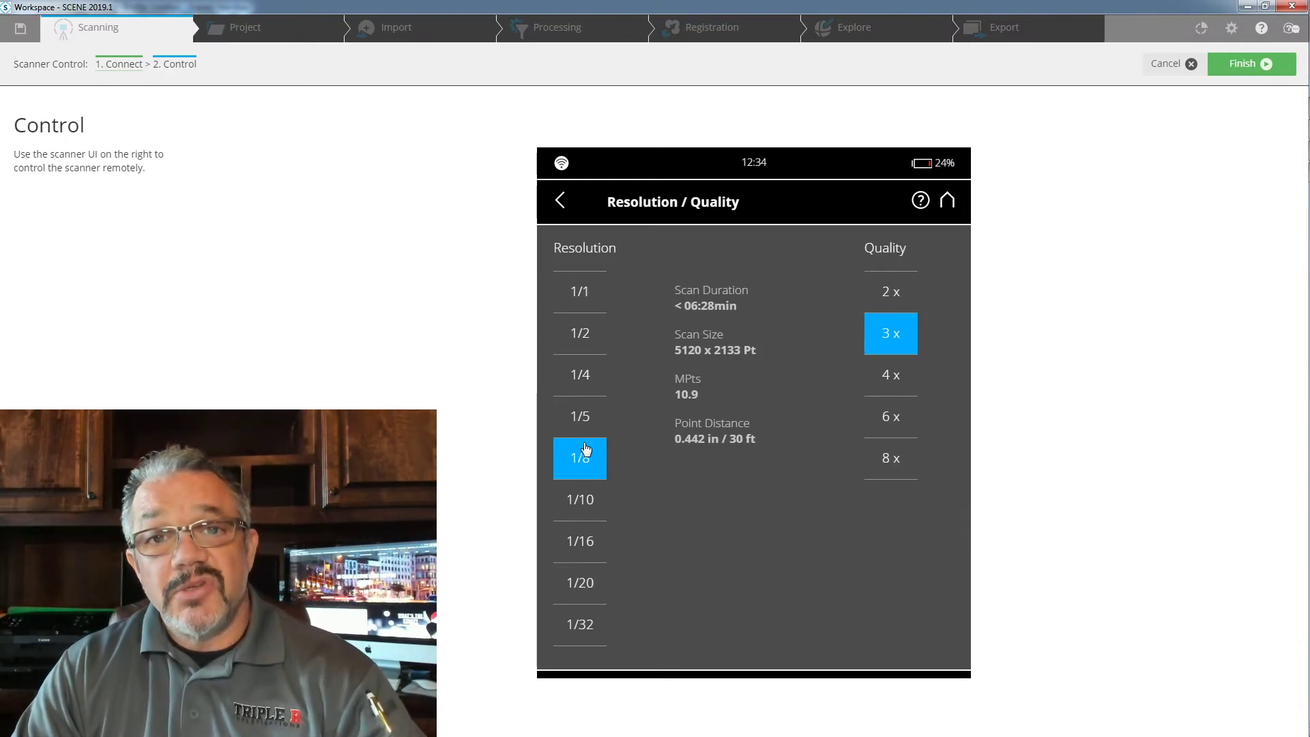
click(559, 203)
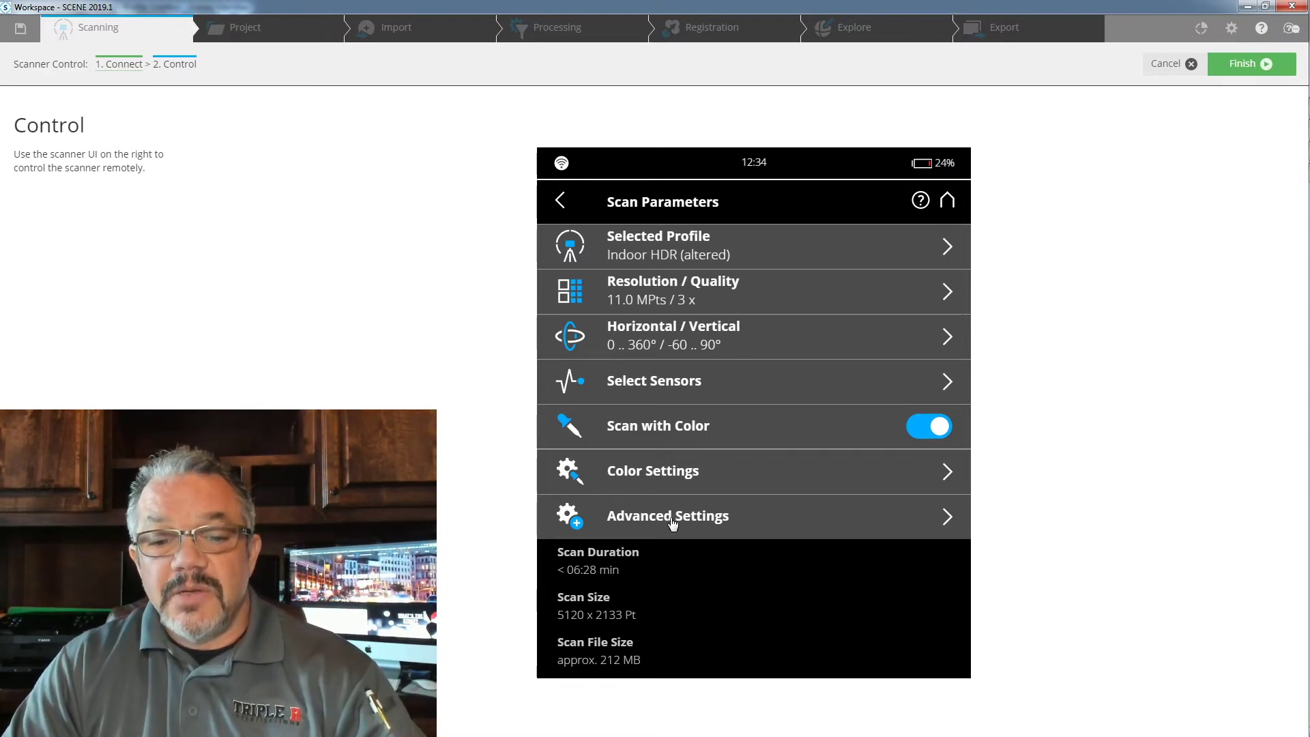
click(951, 201)
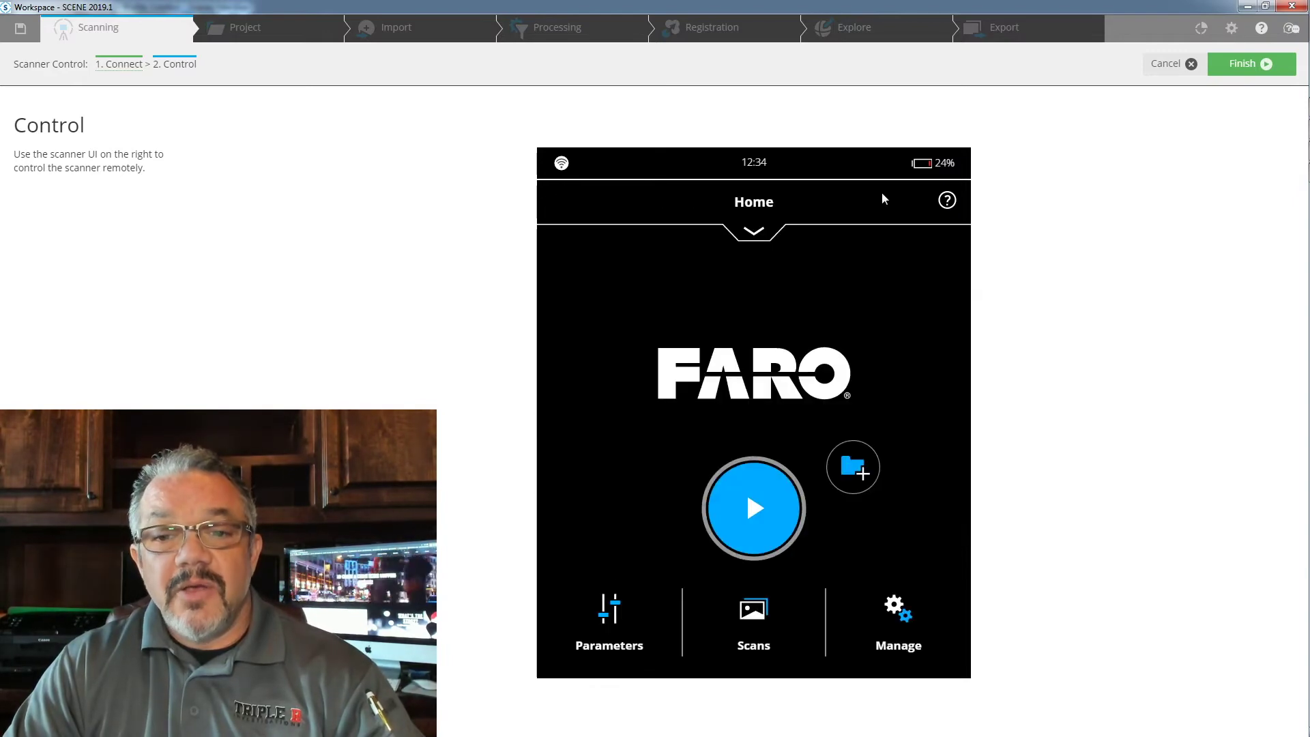
click(757, 232)
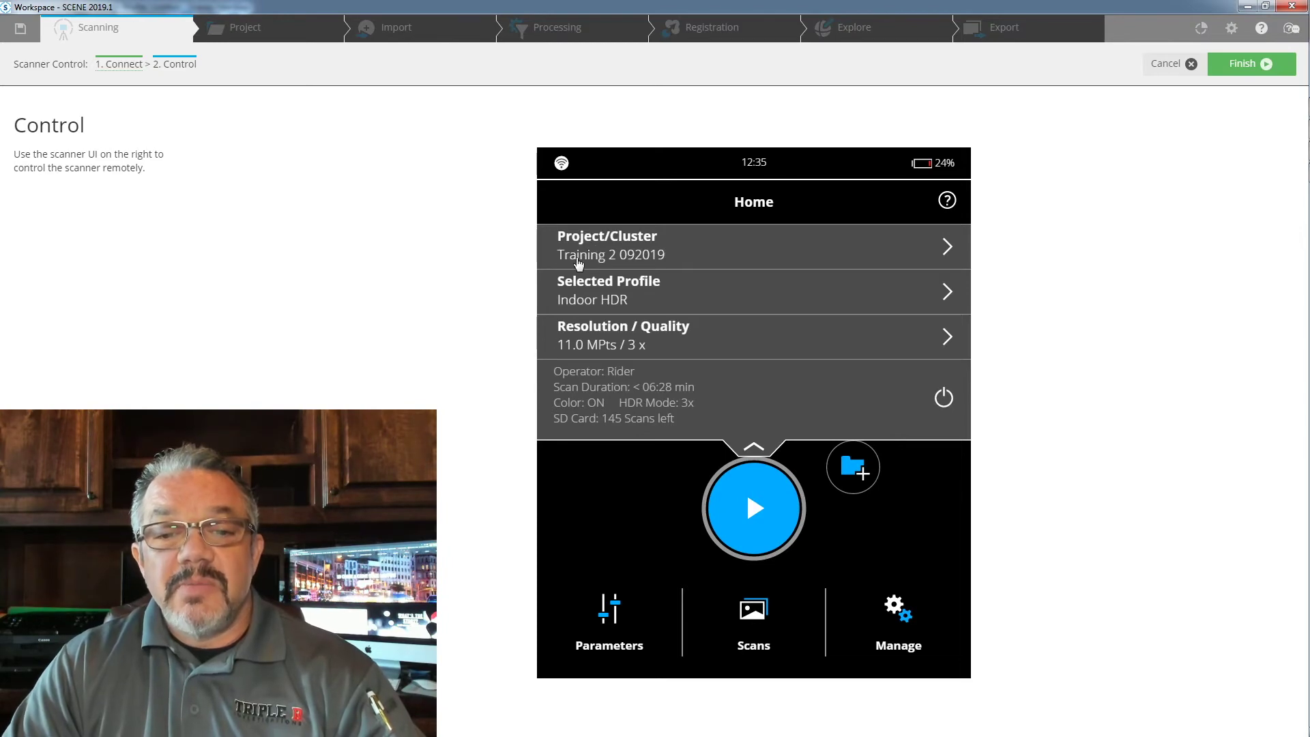
click(628, 261)
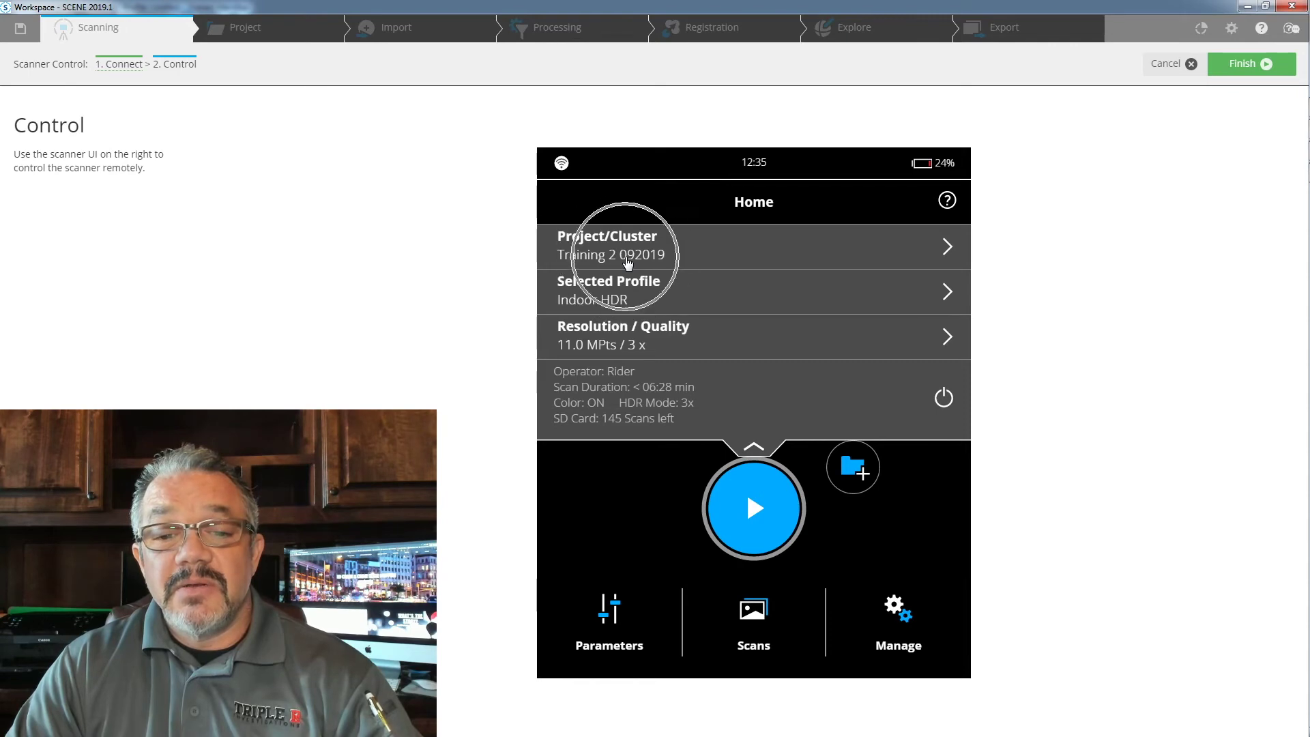
click(616, 300)
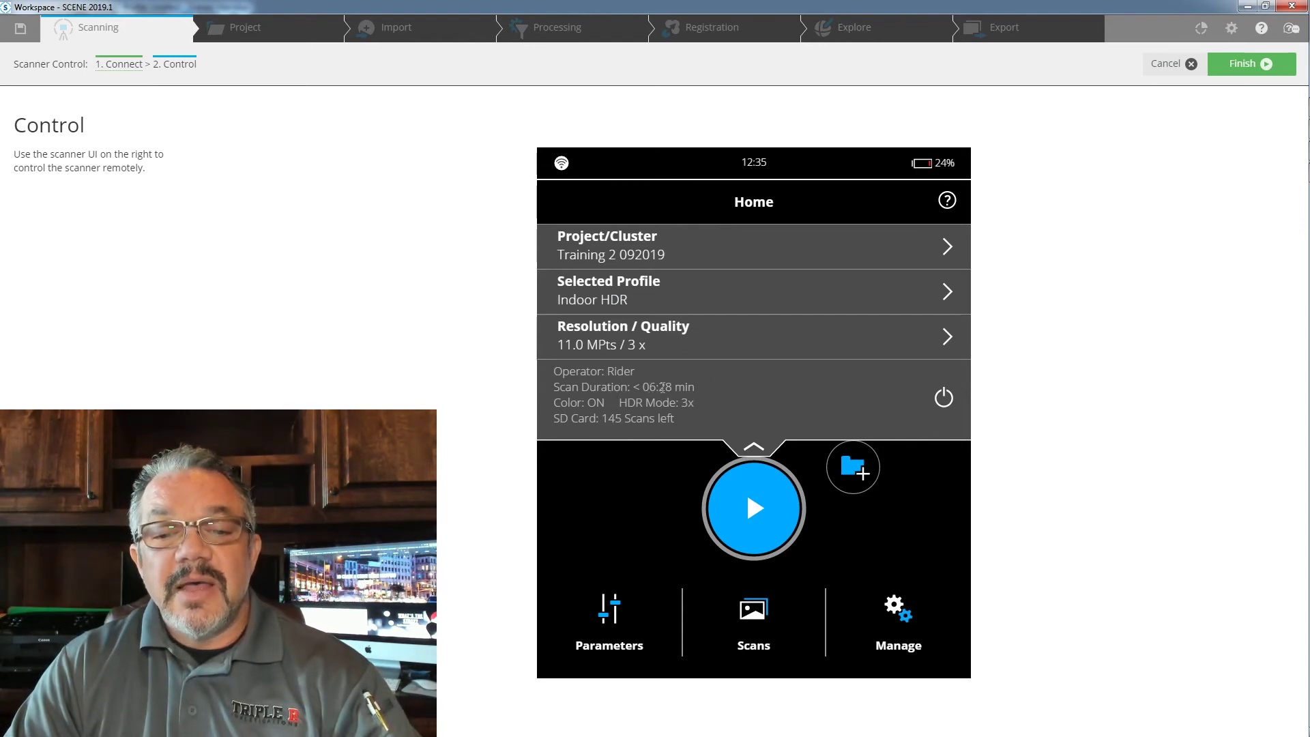
click(662, 387)
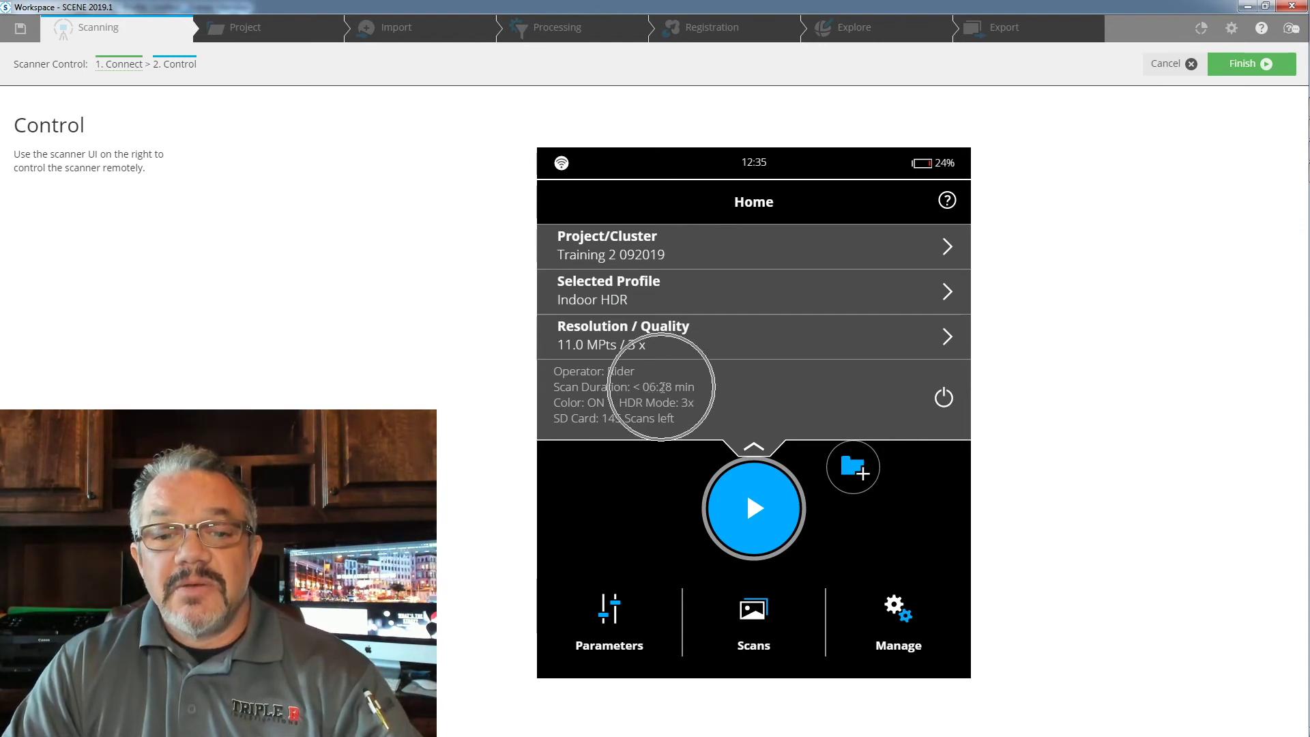
click(749, 442)
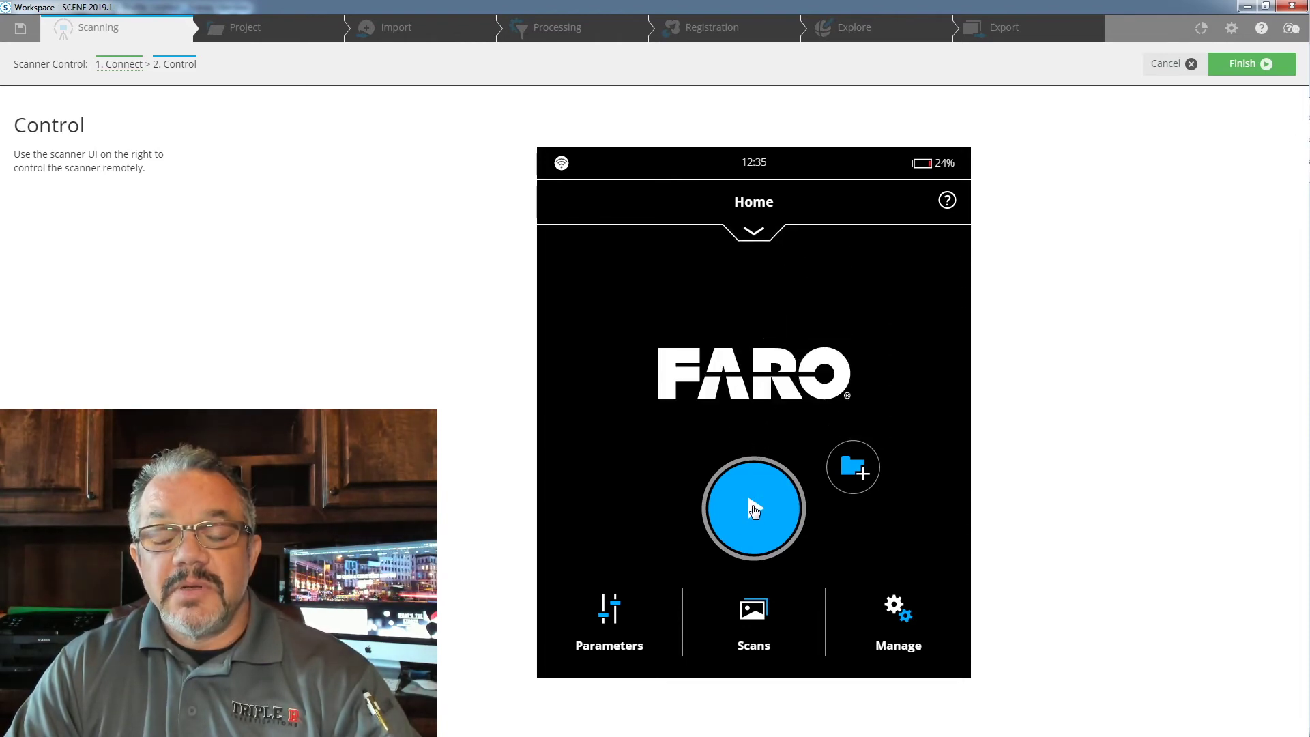